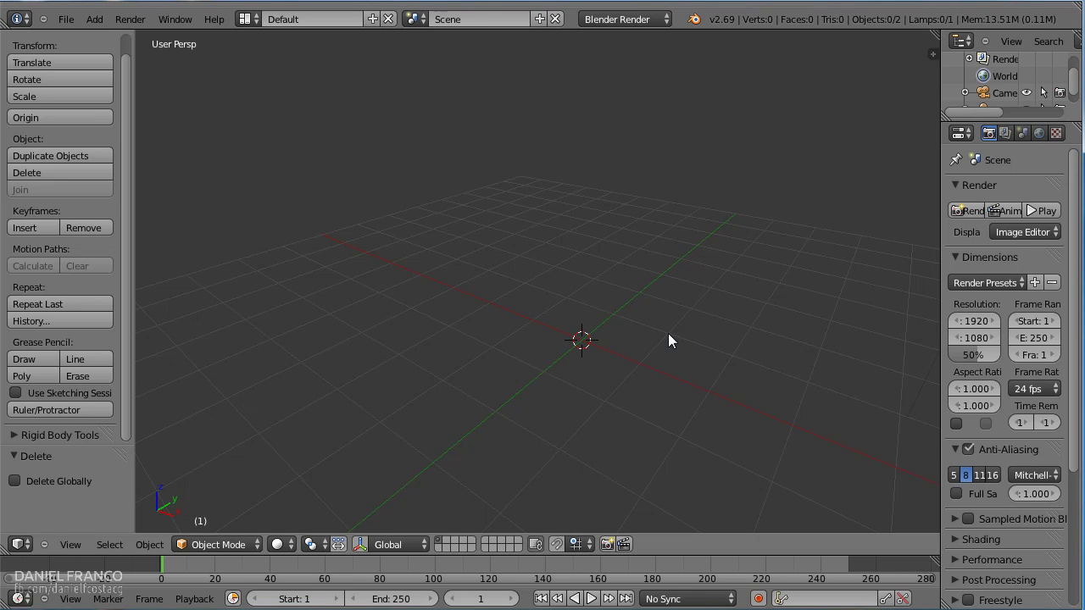
# Add a Mesh > Plane object at the centre of the empty scene
pyautogui.hotkey('shift', 'a')
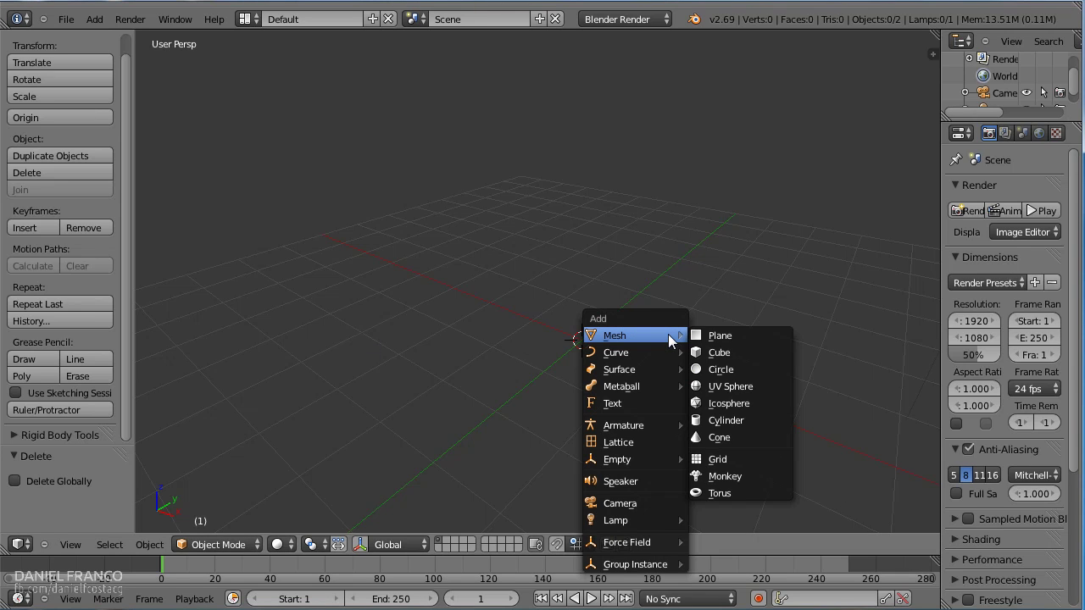
pyautogui.click(737, 332)
# In Edit Mode, select the two vertices of the plane's bottom-right edge
pyautogui.press('Tab')
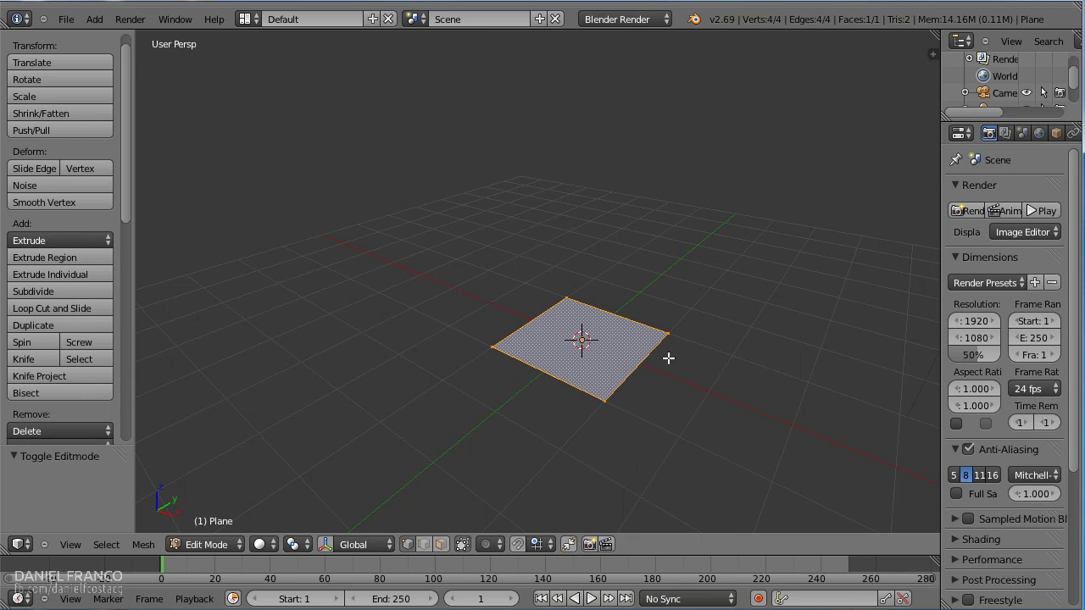
pyautogui.press('a')
pyautogui.moveTo(649, 439); pyautogui.dragTo(593, 465, button='middle')
pyautogui.rightClick(583, 450)
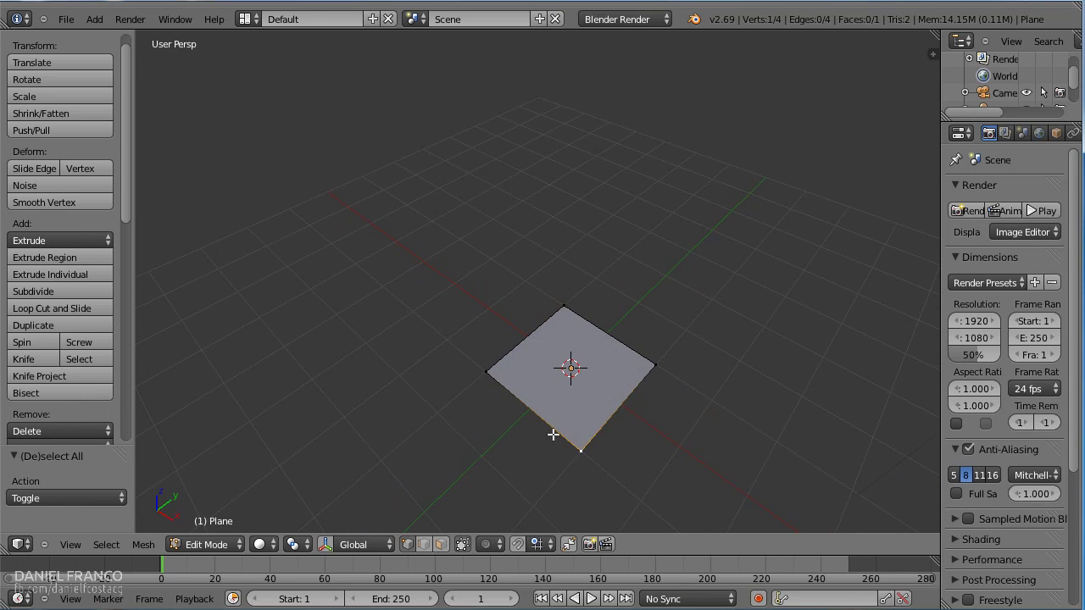
pyautogui.keyDown('shift'); pyautogui.rightClick(480, 379); pyautogui.keyUp('shift')
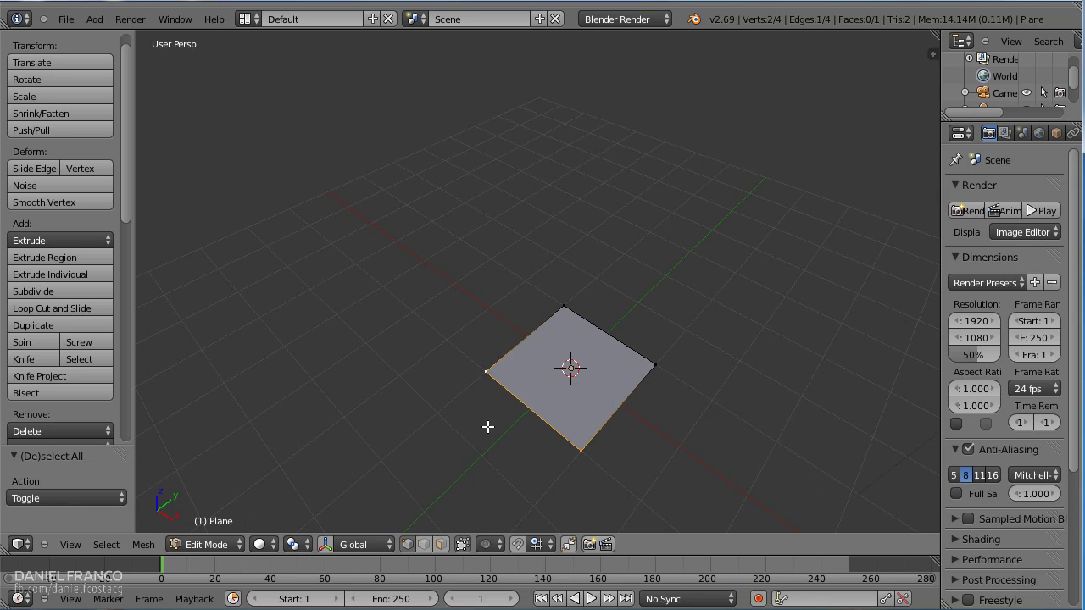
pyautogui.keyDown('shift'); pyautogui.rightClick(569, 308); pyautogui.keyUp('shift')
pyautogui.keyDown('shift'); pyautogui.rightClick(666, 374); pyautogui.keyUp('shift')
pyautogui.rightClick(593, 448)
pyautogui.keyDown('shift'); pyautogui.rightClick(653, 364); pyautogui.keyUp('shift')
# Extrude that edge along X into a second face, then select the new face's far corner
pyautogui.press('e')
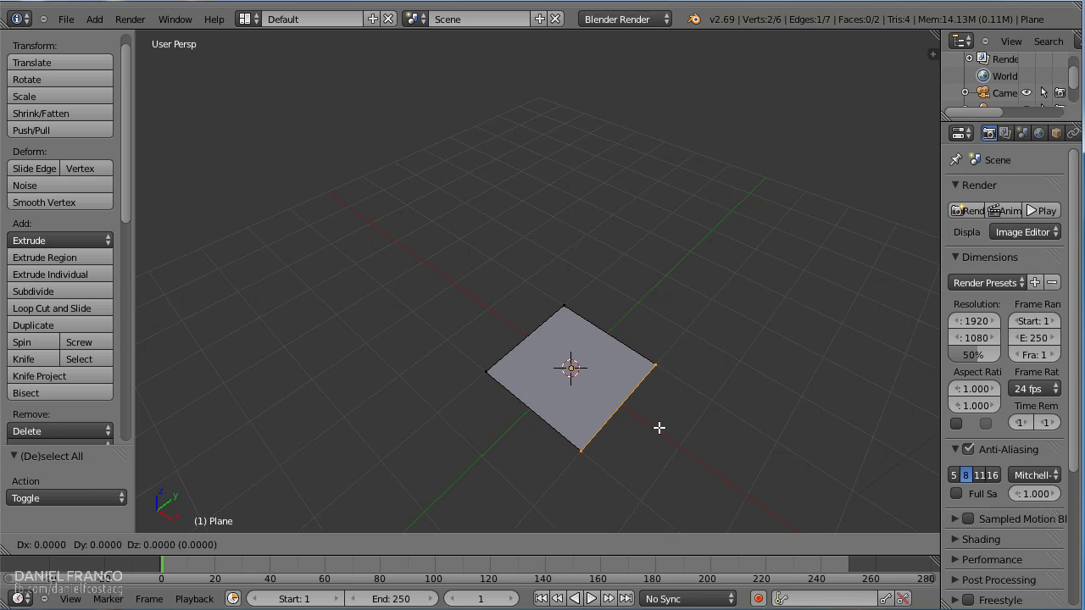
pyautogui.press('x')
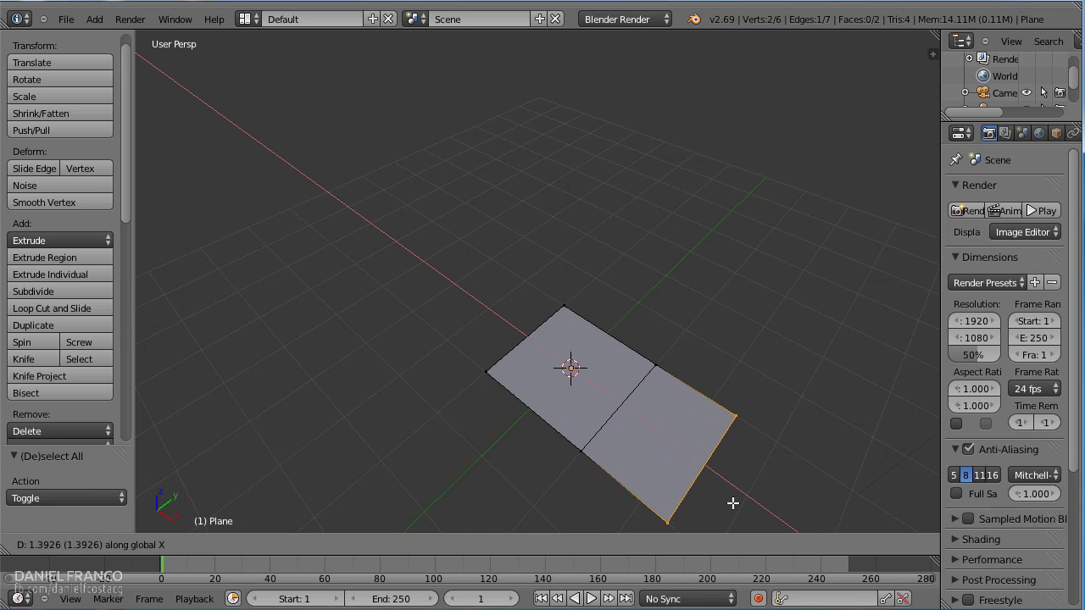
pyautogui.click(735, 504)
pyautogui.press('a')
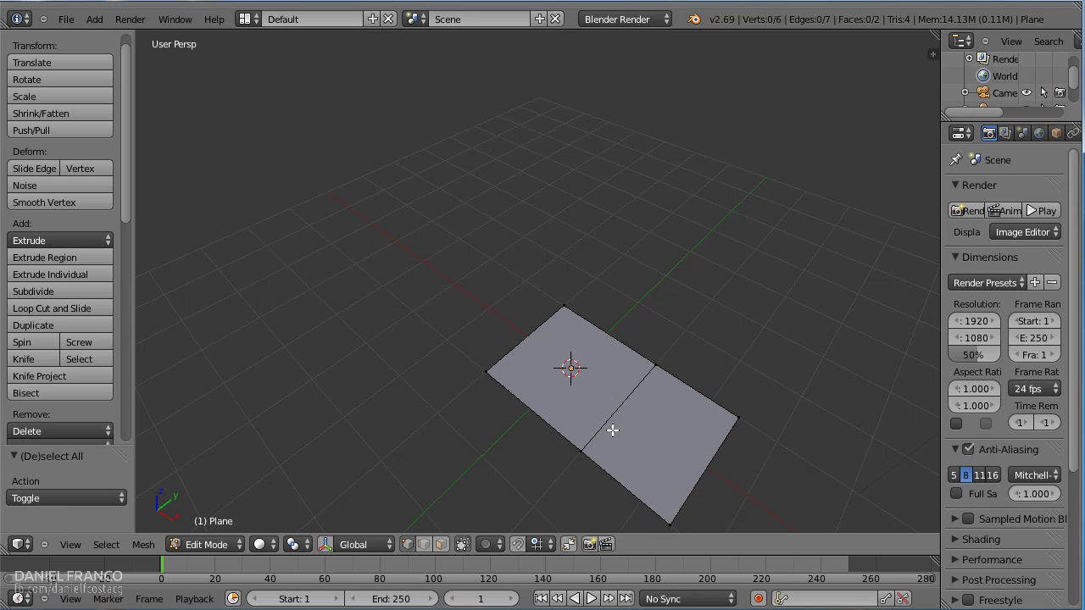
pyautogui.moveTo(588, 461); pyautogui.dragTo(583, 426, button='middle')
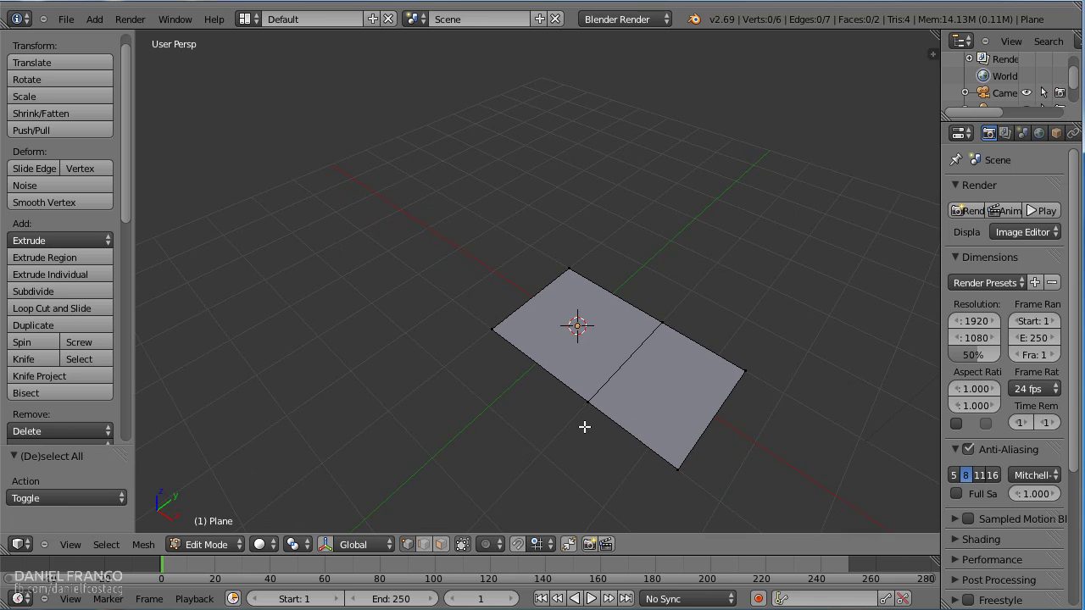
pyautogui.rightClick(589, 402)
# Extrude two new vertices in a chain from the strip's corner vertex
pyautogui.moveTo(673, 399); pyautogui.dragTo(588, 444, button='middle')
pyautogui.press('a')
pyautogui.rightClick(593, 396)
pyautogui.press('e')
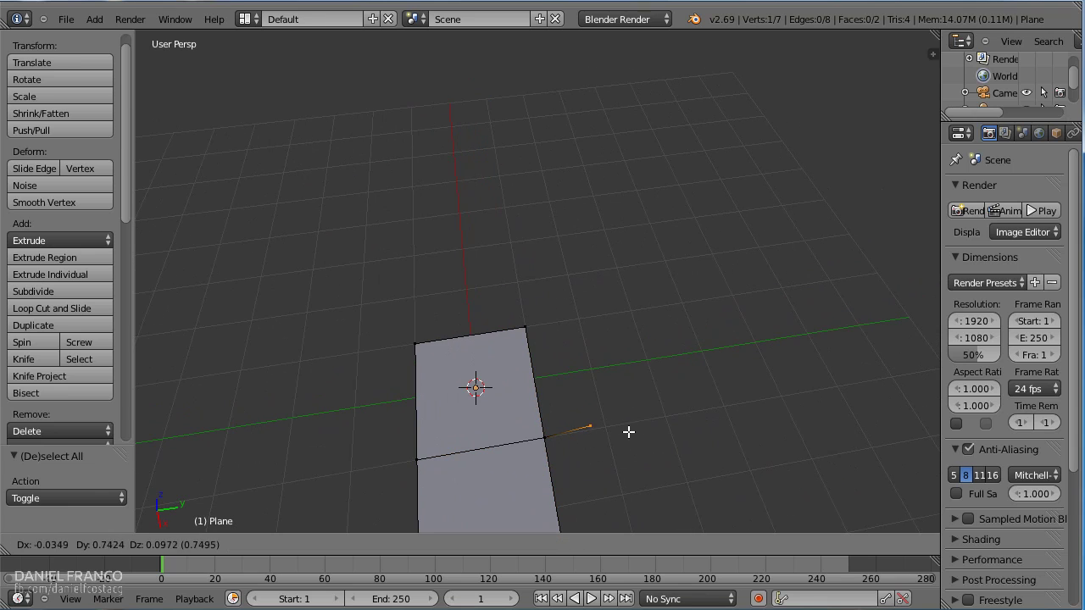
pyautogui.click(641, 431)
pyautogui.press('e')
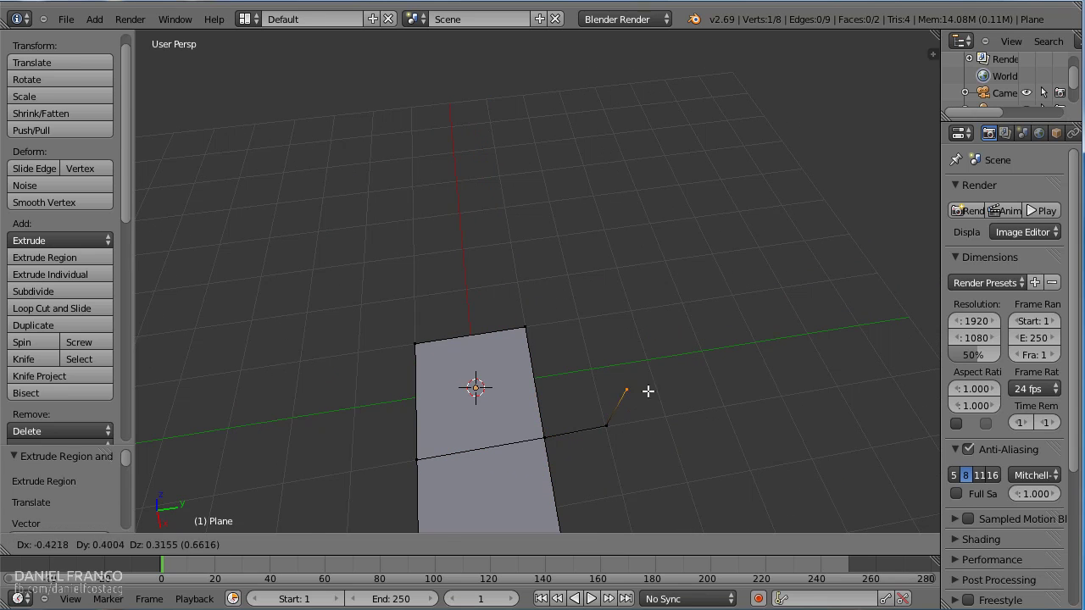
pyautogui.click(651, 386)
# Fill a triangular face between three selected vertices, then undo that face
pyautogui.keyDown('shift'); pyautogui.rightClick(606, 426); pyautogui.keyUp('shift')
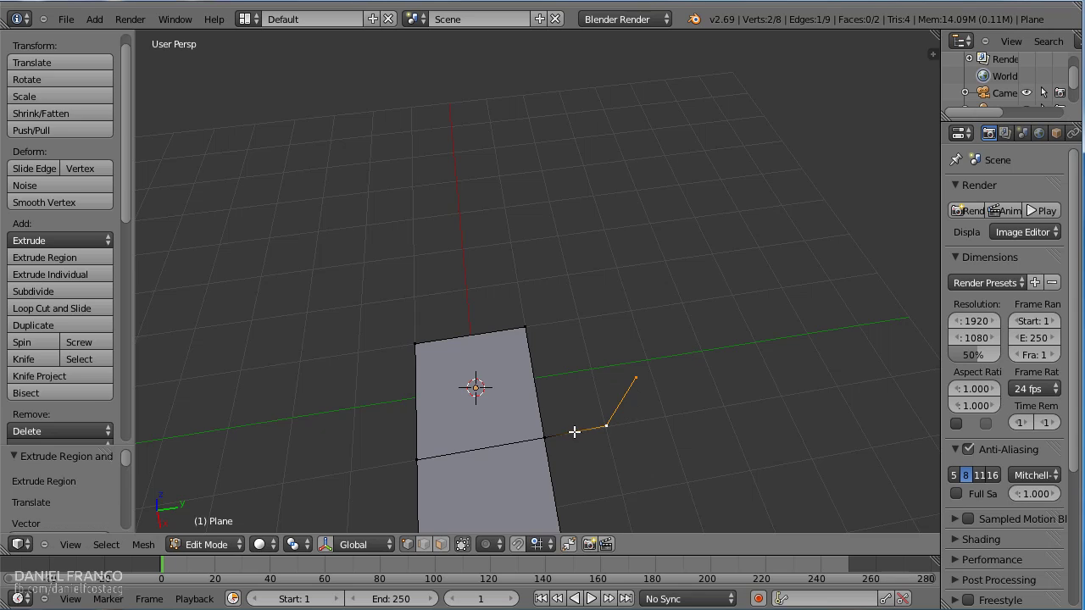
pyautogui.keyDown('shift'); pyautogui.rightClick(530, 447); pyautogui.keyUp('shift')
pyautogui.press('f')
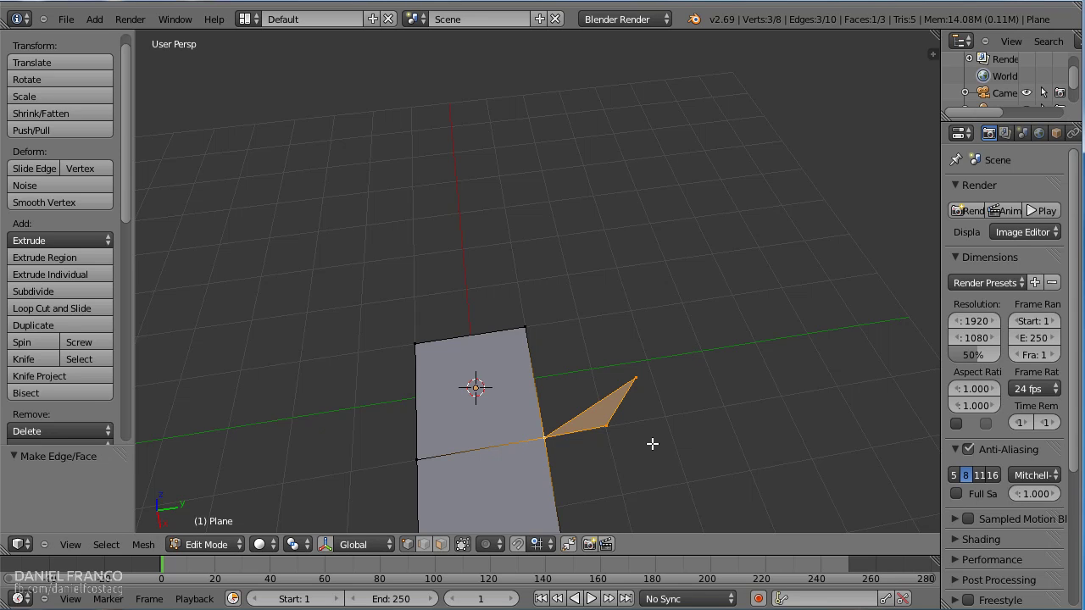
pyautogui.scroll(-2, 69, 350)
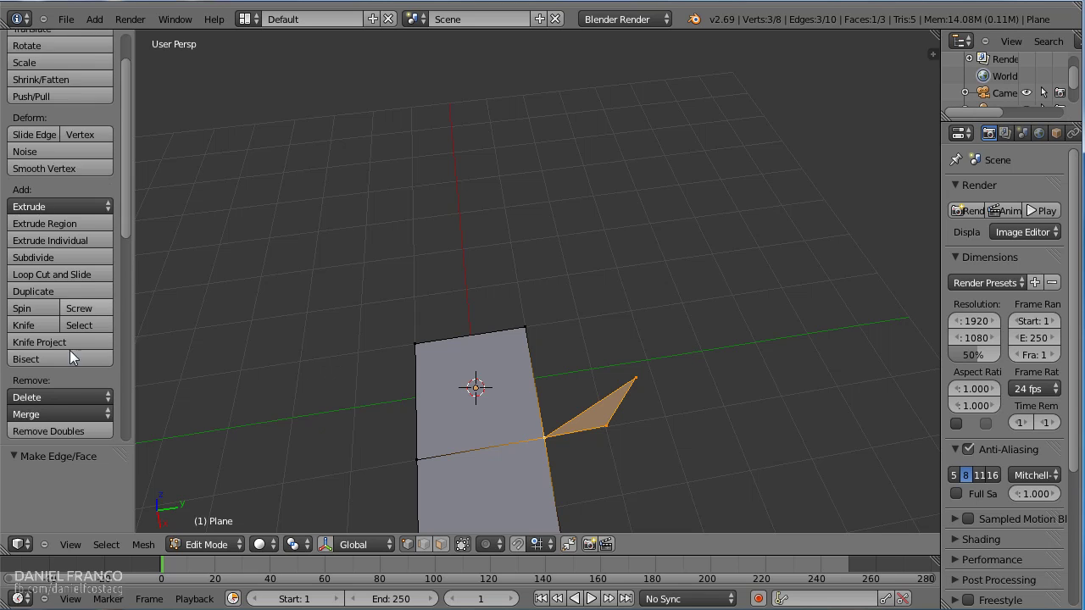
pyautogui.scroll(-4, 74, 378)
pyautogui.scroll(-3, 103, 401)
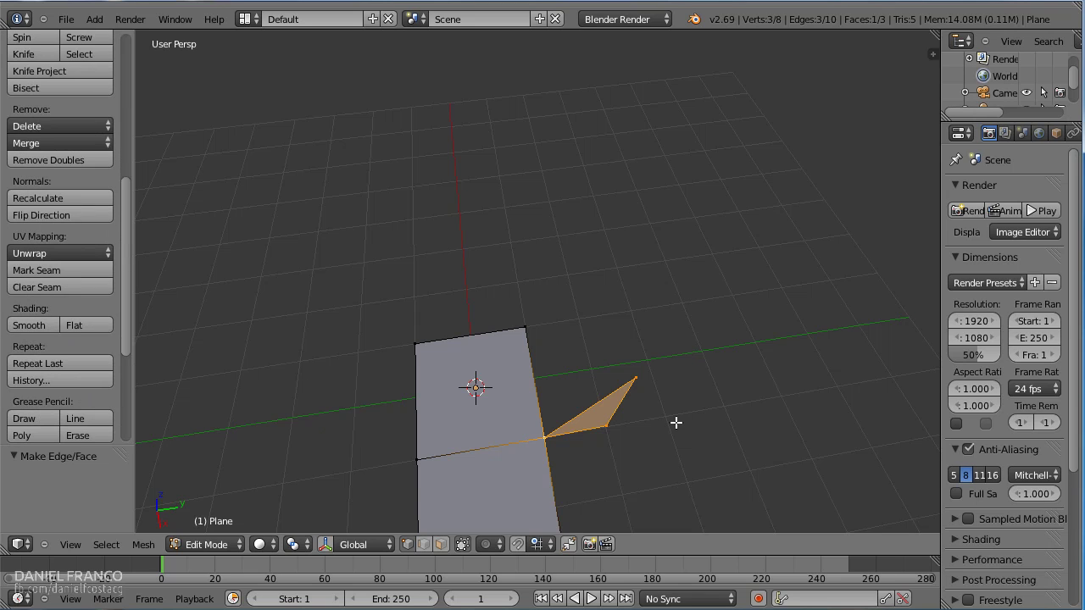
pyautogui.hotkey('ctrl', 'z')
pyautogui.hotkey('ctrl', 'z')
pyautogui.hotkey('ctrl', 'z')
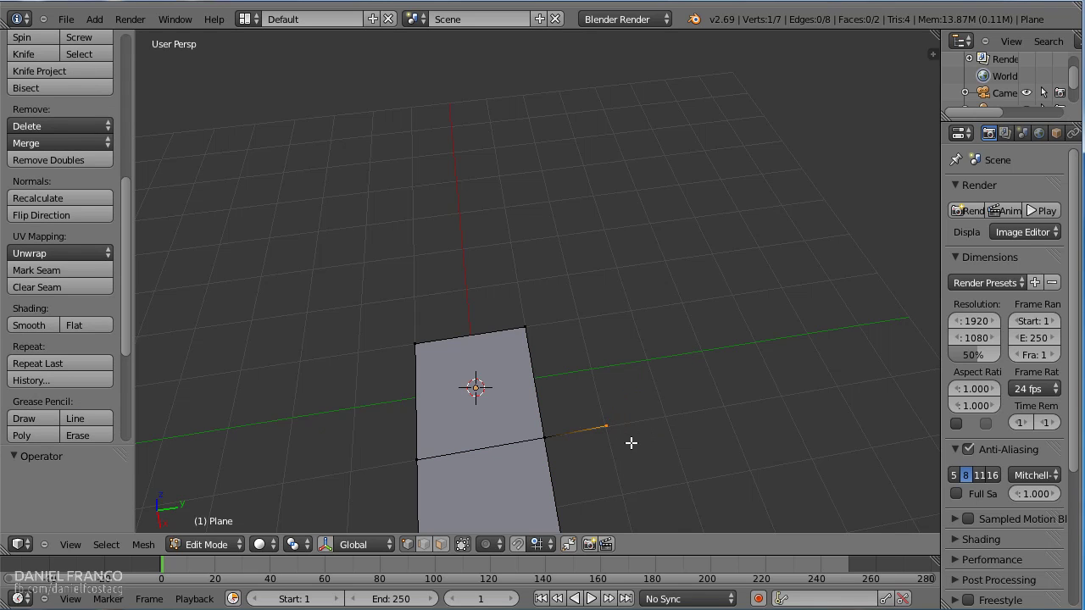
# Delete the stray extruded vertex
pyautogui.press('x')
pyautogui.click(605, 400)
pyautogui.moveTo(636, 421); pyautogui.dragTo(511, 426, button='middle')
# Duplicate the strip's right edge off to the side and extrude it into a new face
pyautogui.rightClick(506, 316)
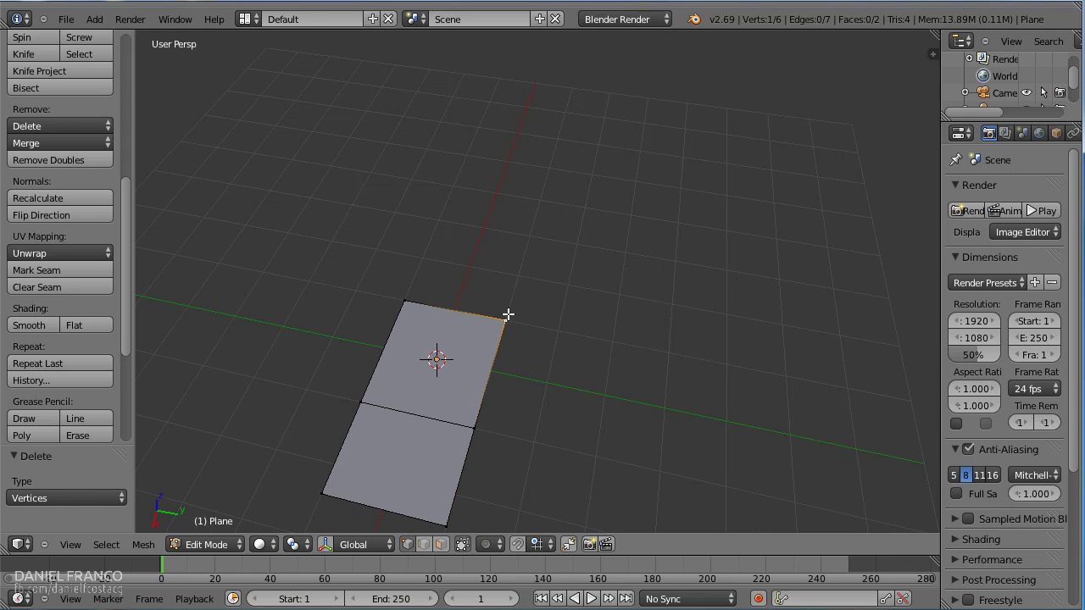
pyautogui.keyDown('shift'); pyautogui.rightClick(474, 427); pyautogui.keyUp('shift')
pyautogui.hotkey('shift', 'd')
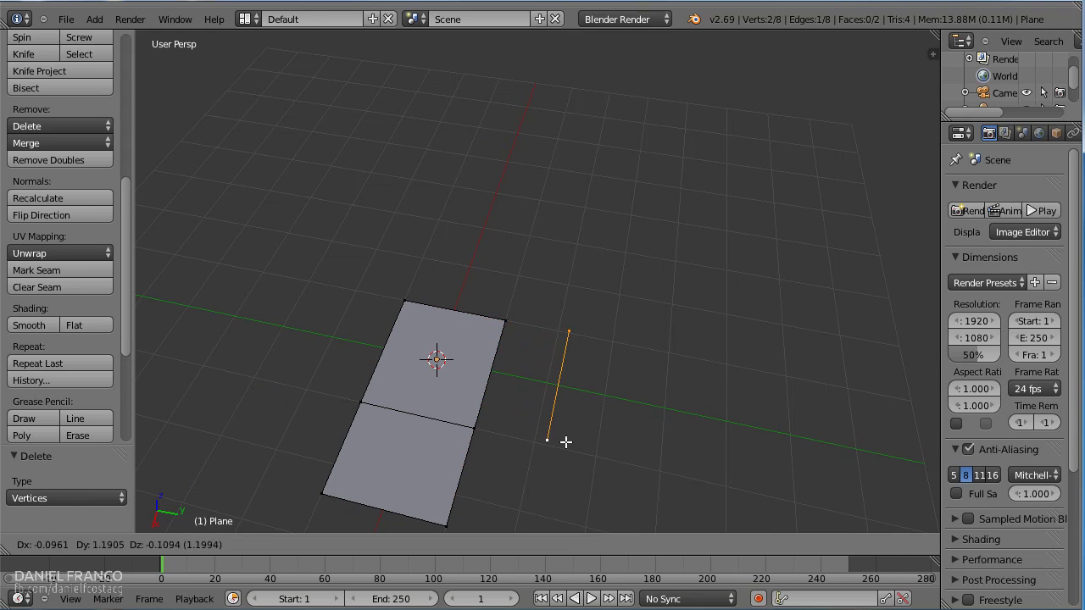
pyautogui.click(612, 460)
pyautogui.press('e')
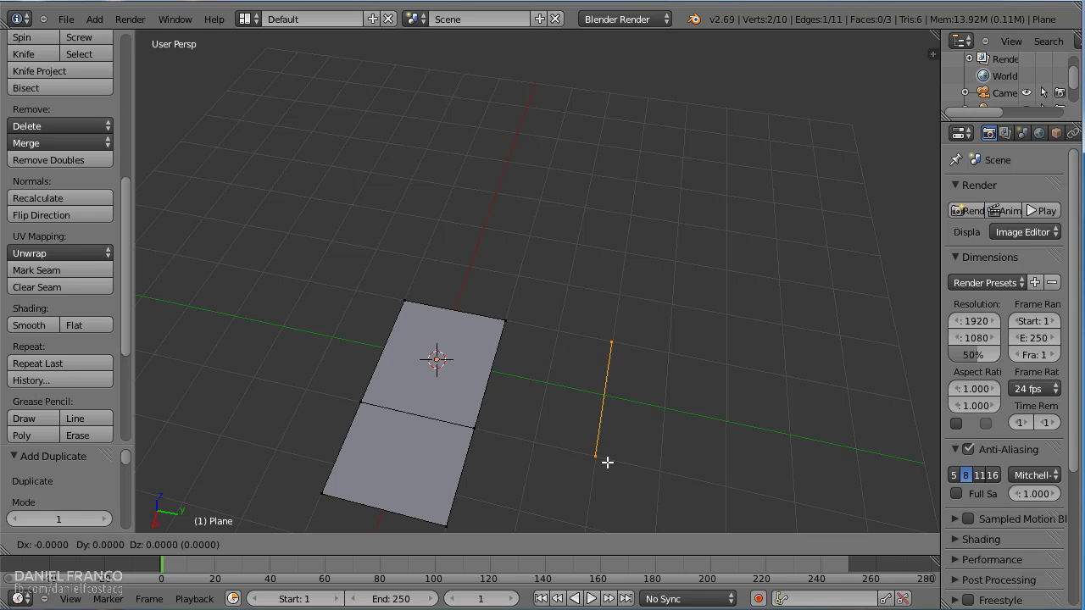
pyautogui.click(742, 502)
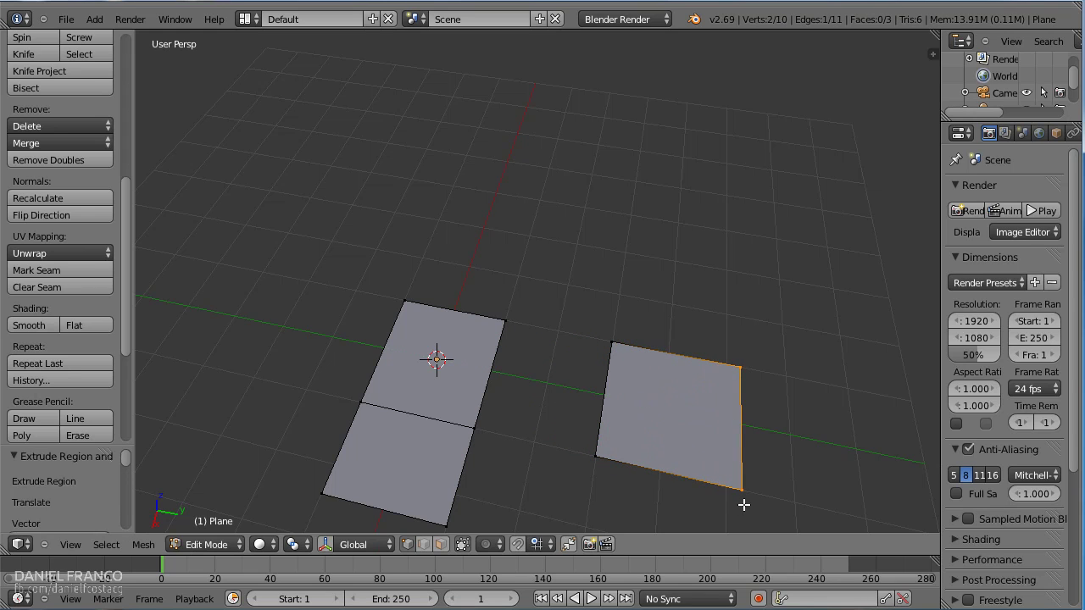
# Try filling a face between four selected vertices, then undo the fill
pyautogui.press('a')
pyautogui.rightClick(612, 344)
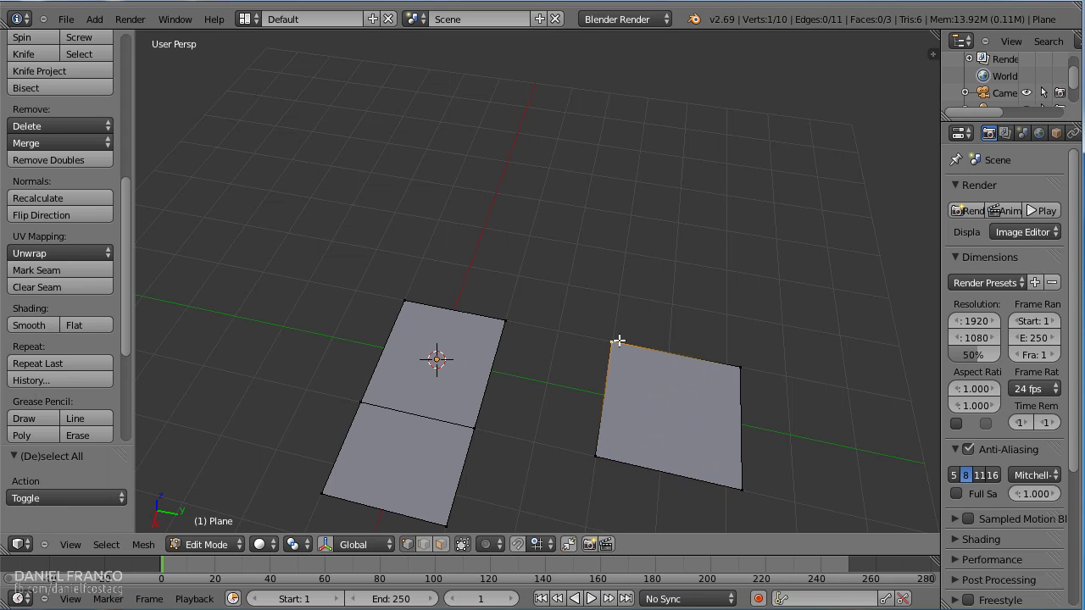
pyautogui.keyDown('shift'); pyautogui.rightClick(505, 327); pyautogui.keyUp('shift')
pyautogui.keyDown('shift'); pyautogui.rightClick(476, 421); pyautogui.keyUp('shift')
pyautogui.keyDown('shift'); pyautogui.rightClick(591, 450); pyautogui.keyUp('shift')
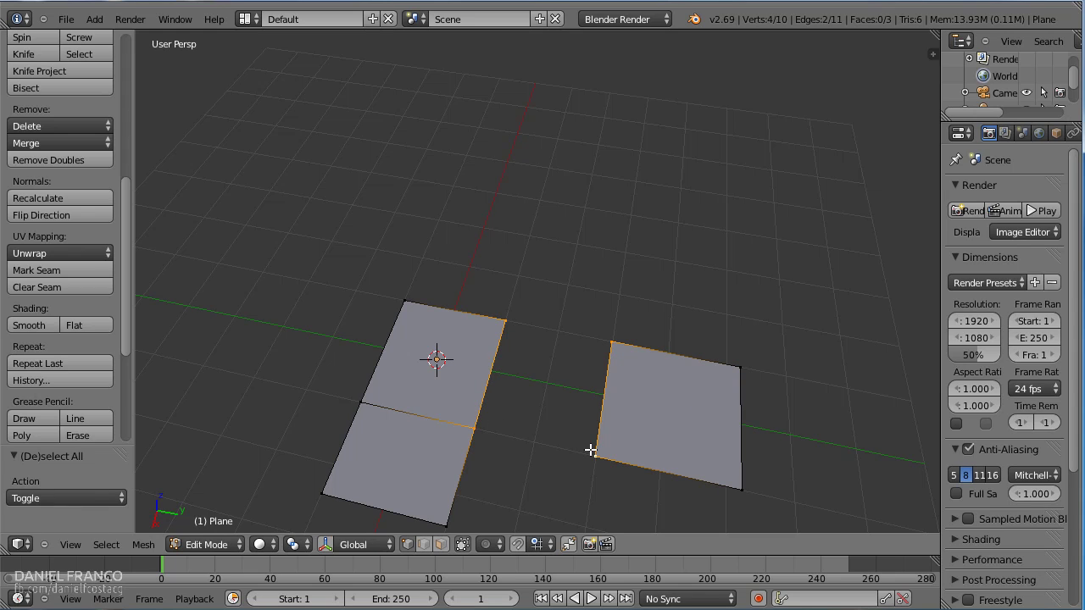
pyautogui.press('f')
pyautogui.hotkey('ctrl', 'z')
# In Edge select mode, bridge the strip's right edge and the new face's left edge with a face
pyautogui.hotkey('ctrl', 'Tab')
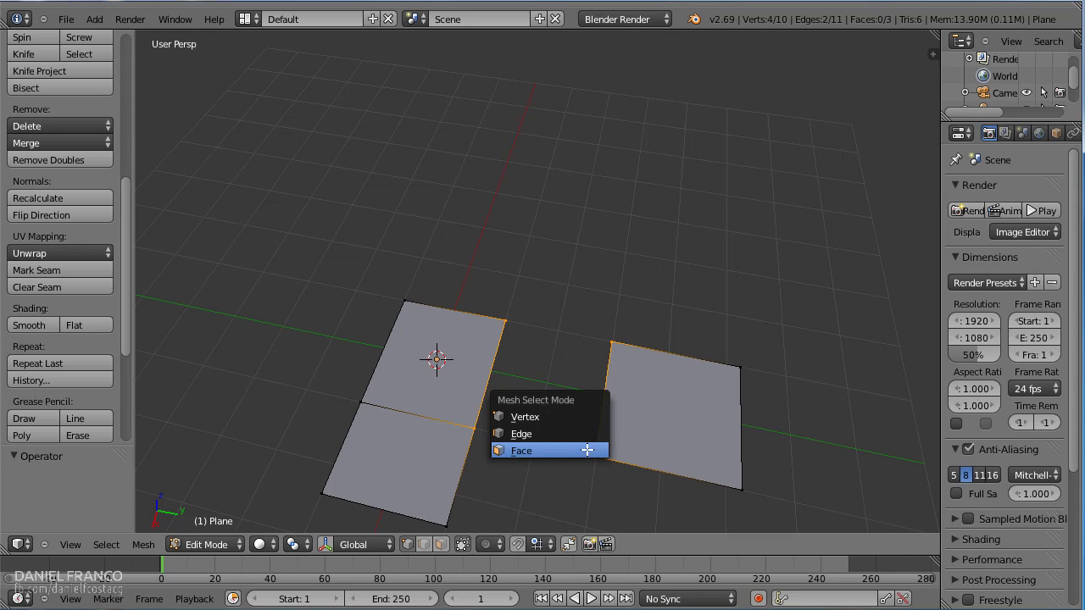
pyautogui.click(547, 434)
pyautogui.rightClick(616, 392)
pyautogui.keyDown('shift'); pyautogui.rightClick(490, 384); pyautogui.keyUp('shift')
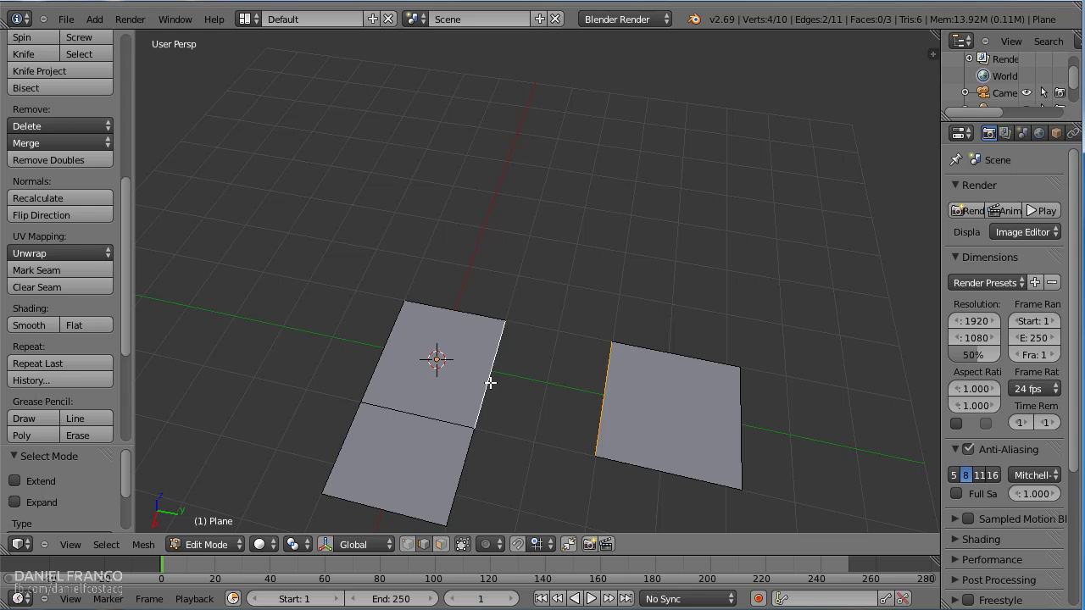
pyautogui.press('f')
pyautogui.press('a')
pyautogui.moveTo(727, 438); pyautogui.dragTo(631, 434, button='middle')
pyautogui.hotkey('ctrl', 'Tab')
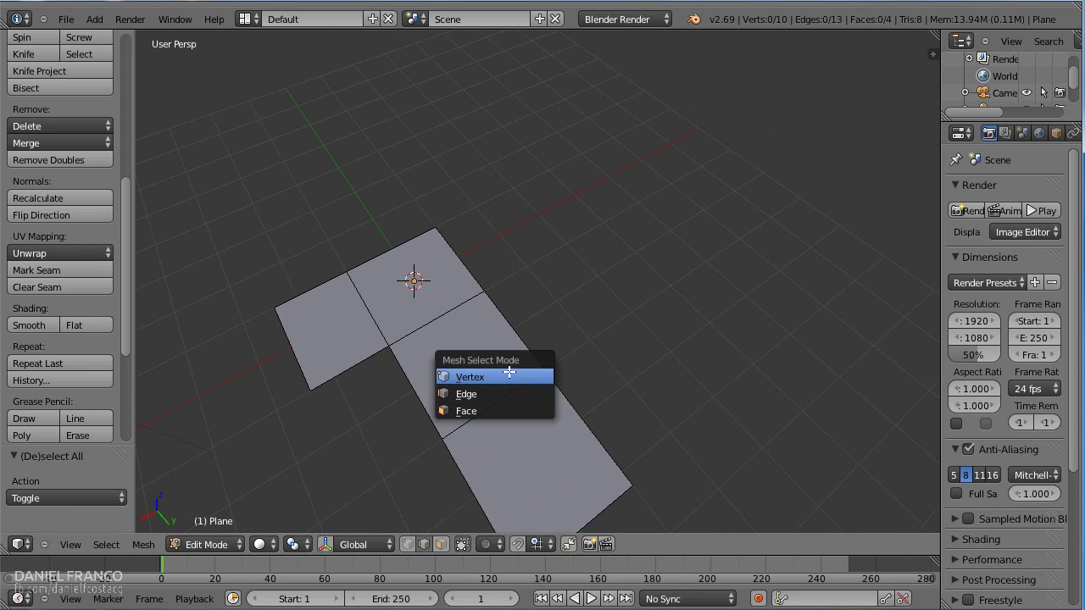
pyautogui.click(527, 375)
pyautogui.rightClick(543, 370)
pyautogui.moveTo(543, 371)
pyautogui.mouseDown(button='middle')
pyautogui.moveTo(571, 371)
pyautogui.moveTo(535, 416)
pyautogui.mouseUp(button='middle')
pyautogui.scroll(2, 535, 416)
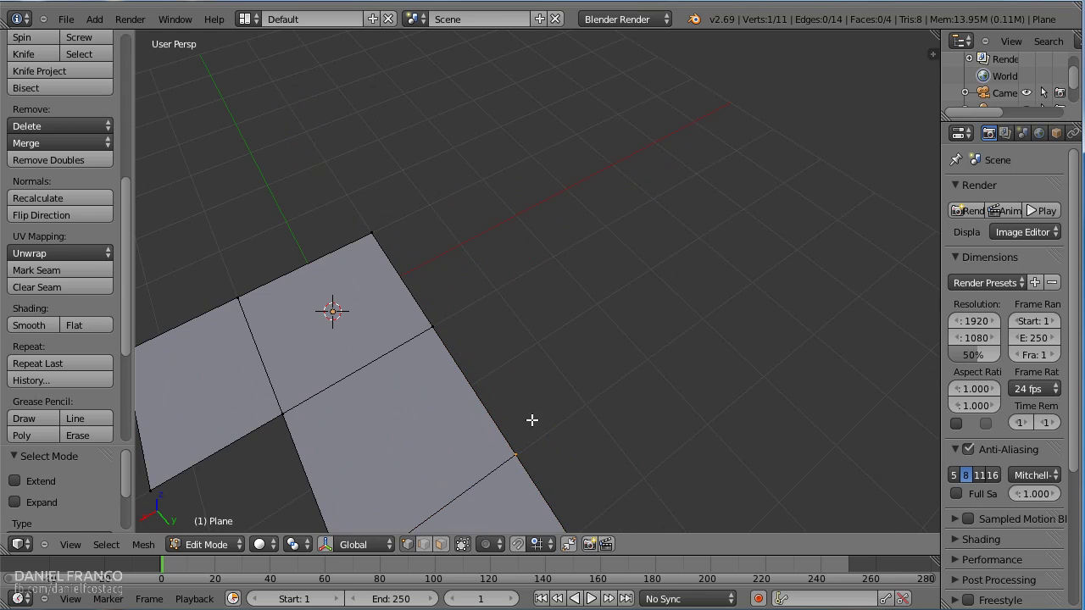
pyautogui.press('e')
pyautogui.click(590, 400)
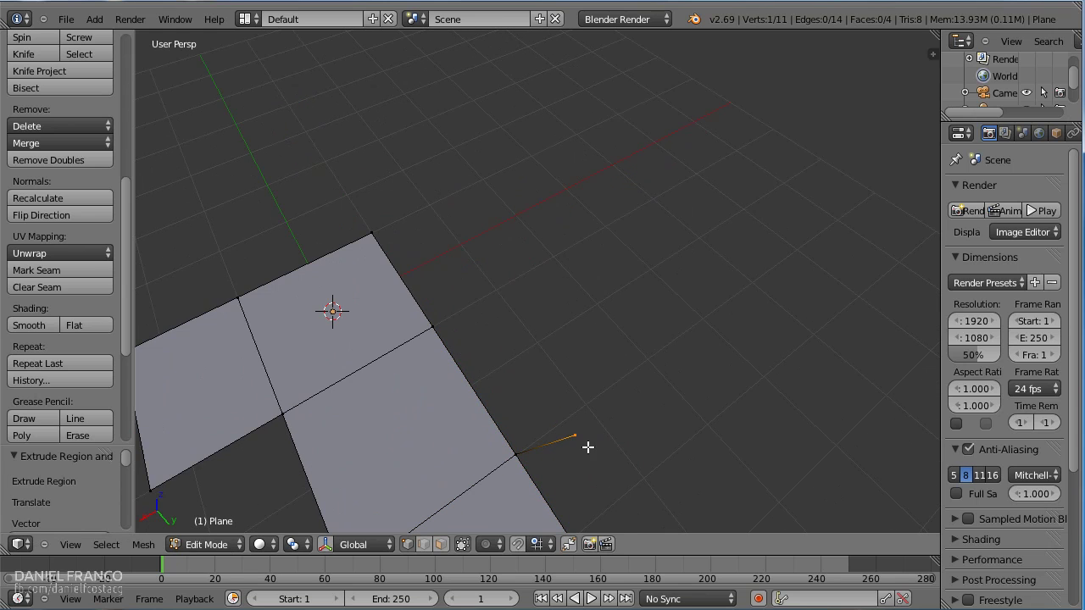
pyautogui.press('e')
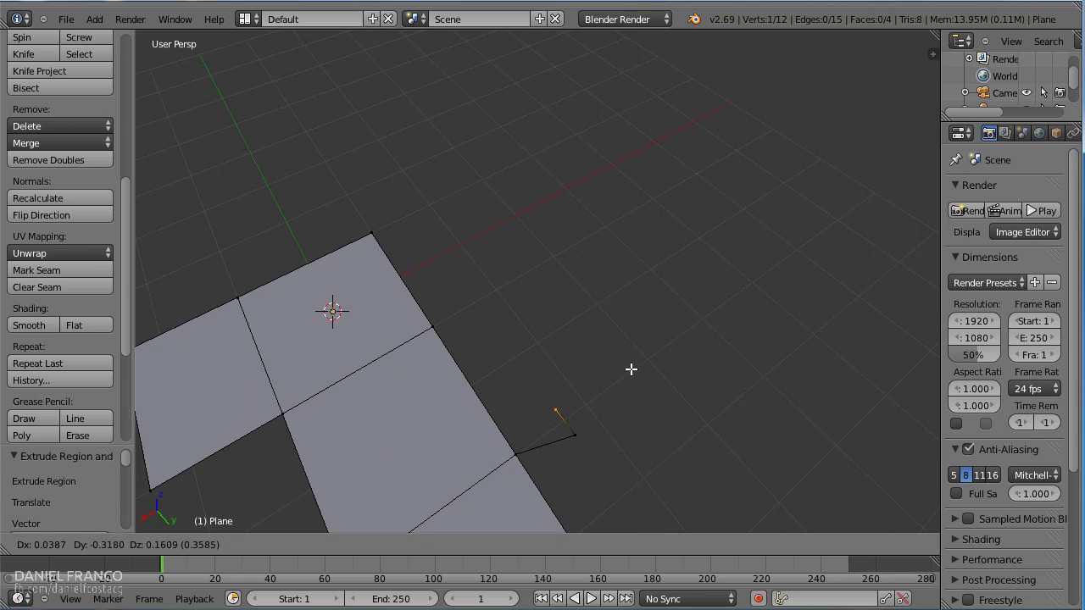
pyautogui.click(559, 433)
pyautogui.keyDown('ctrl'); pyautogui.rightClick(515, 455); pyautogui.keyUp('ctrl')
pyautogui.press('f')
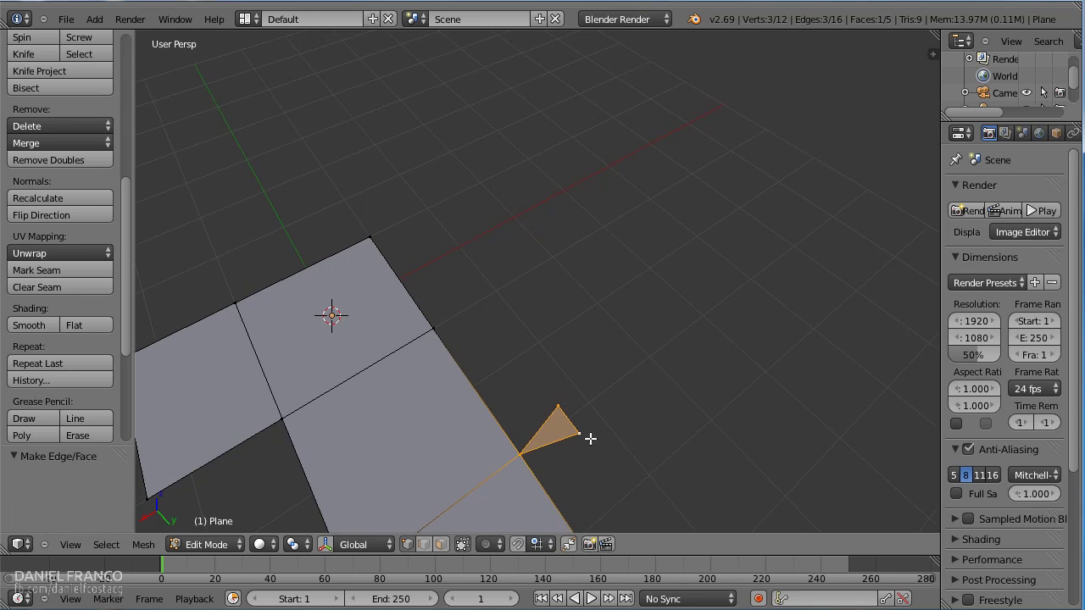
pyautogui.moveTo(583, 436); pyautogui.dragTo(661, 356, button='middle')
pyautogui.press('a')
pyautogui.rightClick(653, 318)
pyautogui.press('e')
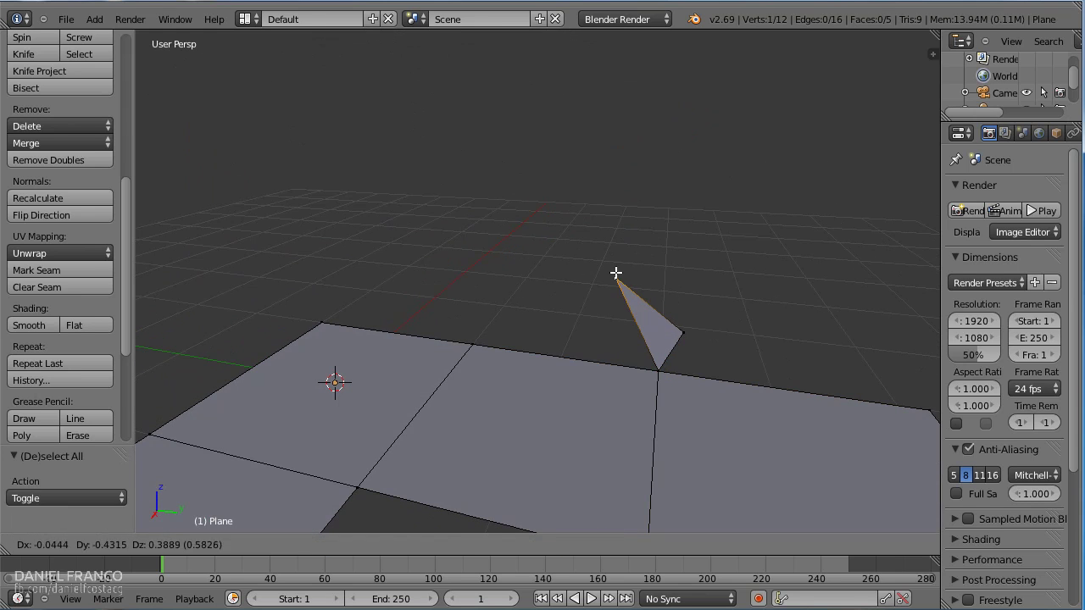
pyautogui.click(615, 278)
pyautogui.keyDown('shift'); pyautogui.rightClick(657, 373); pyautogui.keyUp('shift')
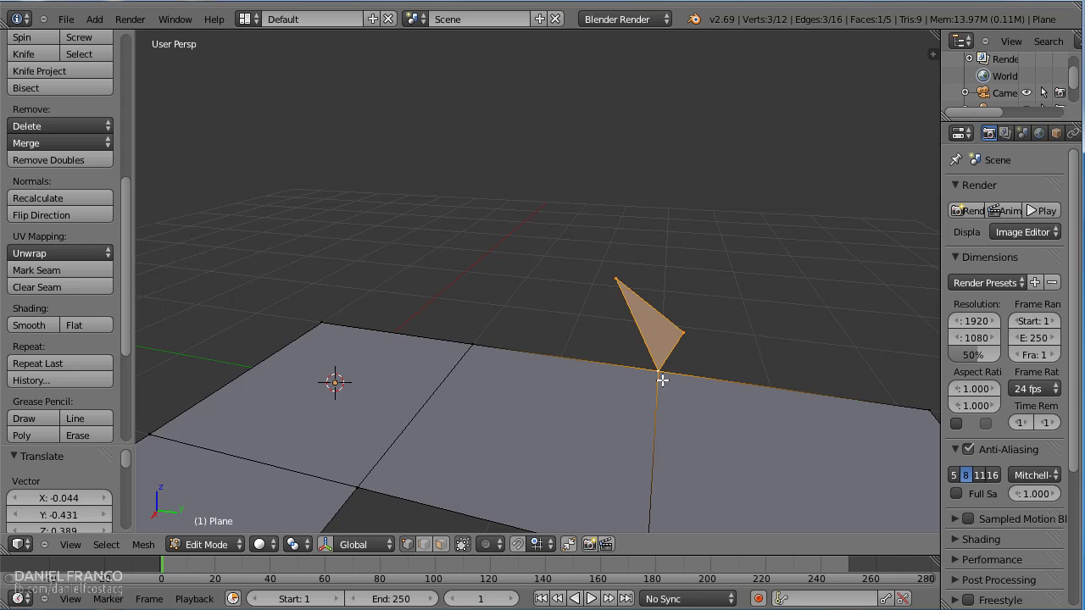
pyautogui.press('x')
pyautogui.click(624, 346)
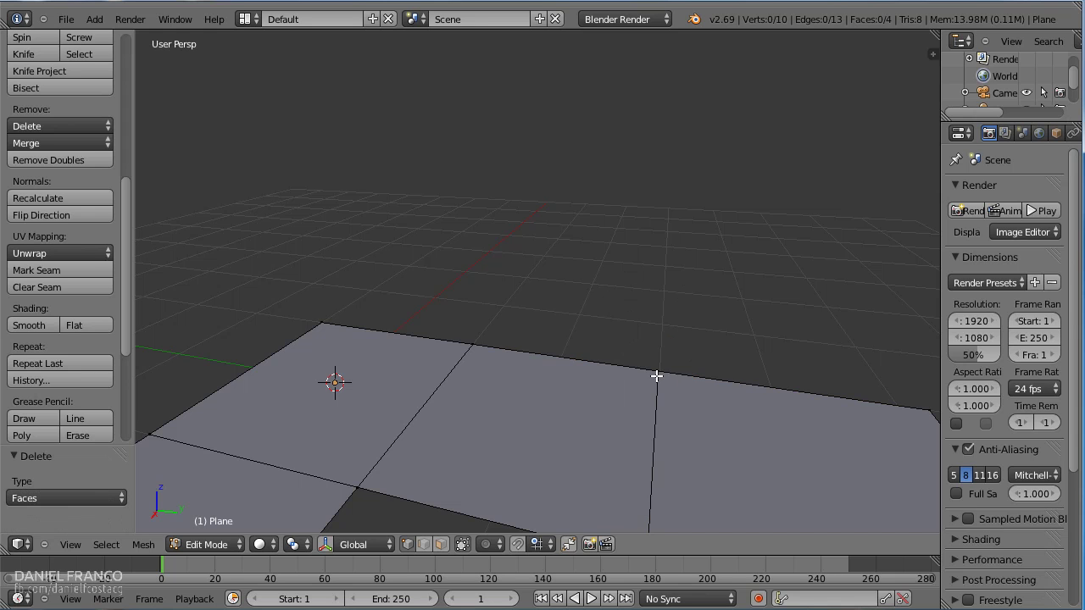
pyautogui.moveTo(656, 375)
pyautogui.mouseDown(button='middle')
pyautogui.moveTo(571, 421)
pyautogui.moveTo(625, 477)
pyautogui.moveTo(570, 379)
pyautogui.mouseUp(button='middle')
# Select a couple of mesh vertices while zooming, then clear the selection
pyautogui.rightClick(537, 350)
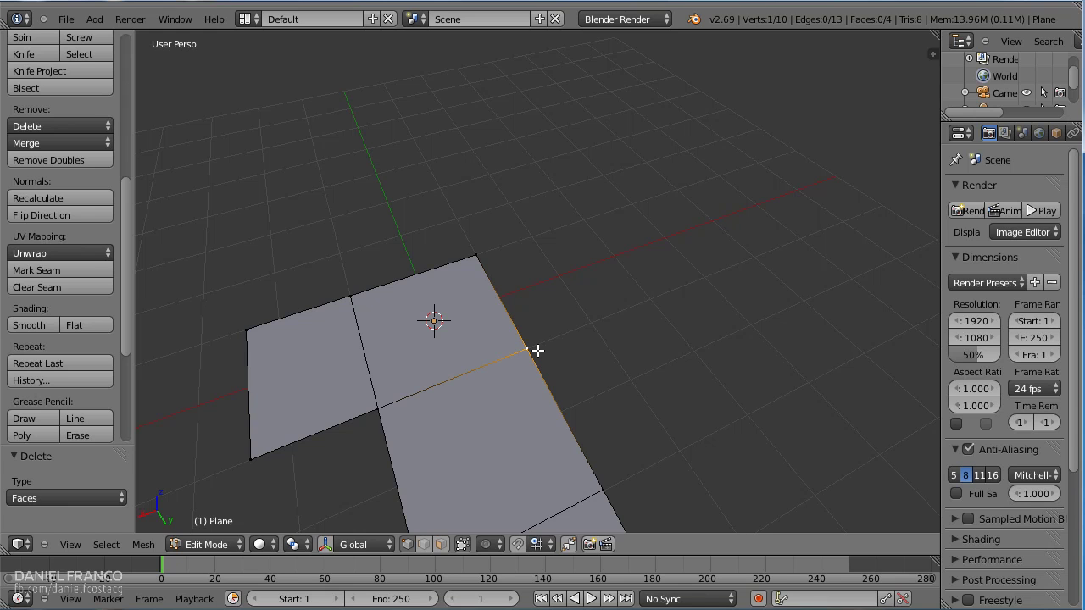
pyautogui.scroll(-4, 537, 350)
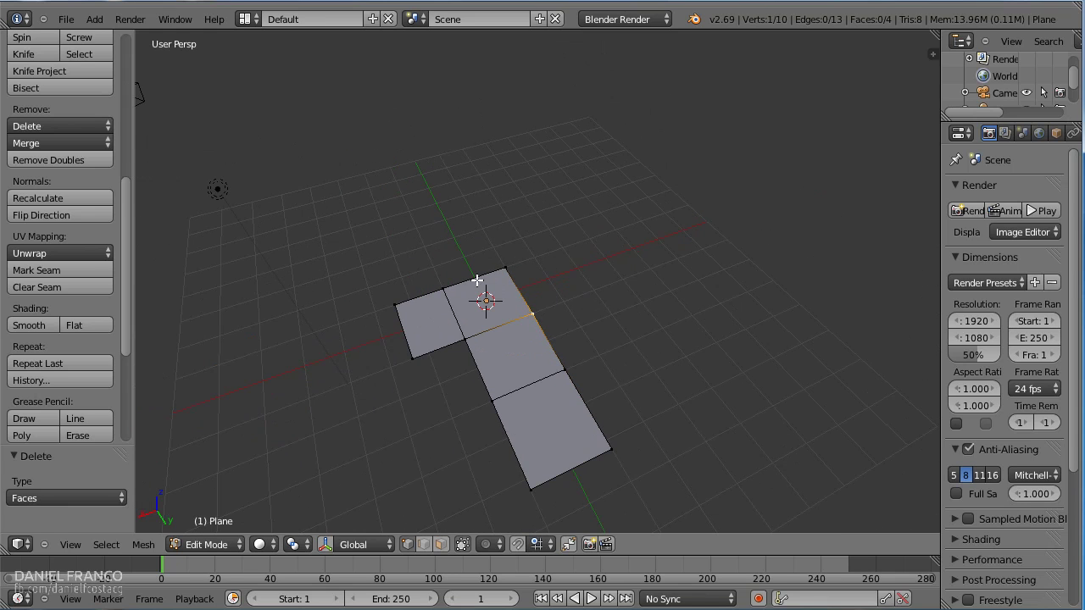
pyautogui.scroll(1, 551, 342)
pyautogui.keyDown('shift'); pyautogui.rightClick(581, 416); pyautogui.keyUp('shift')
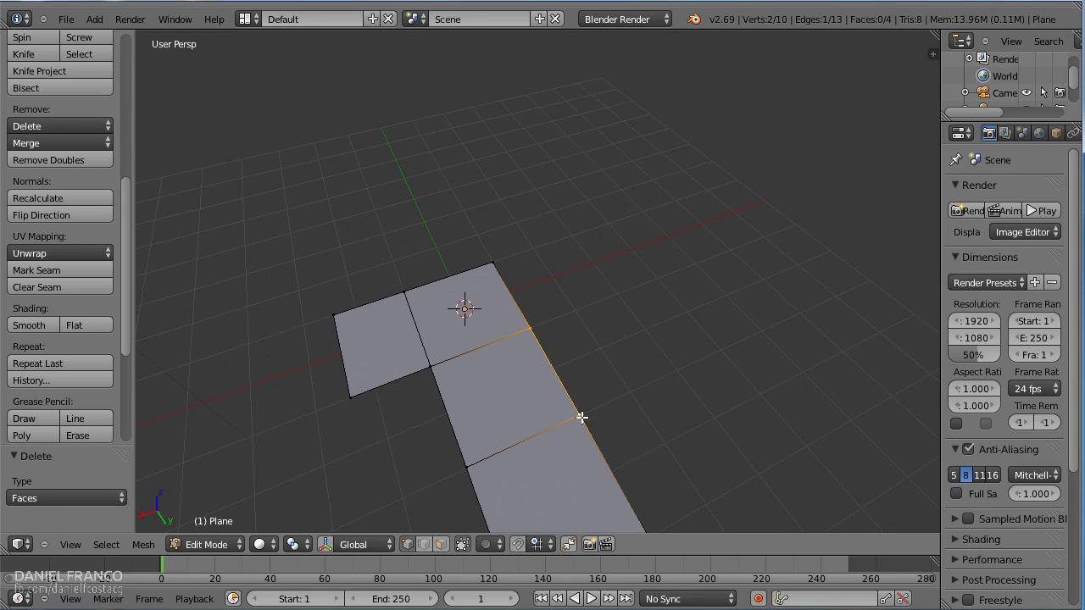
pyautogui.scroll(1, 581, 416)
pyautogui.press('a')
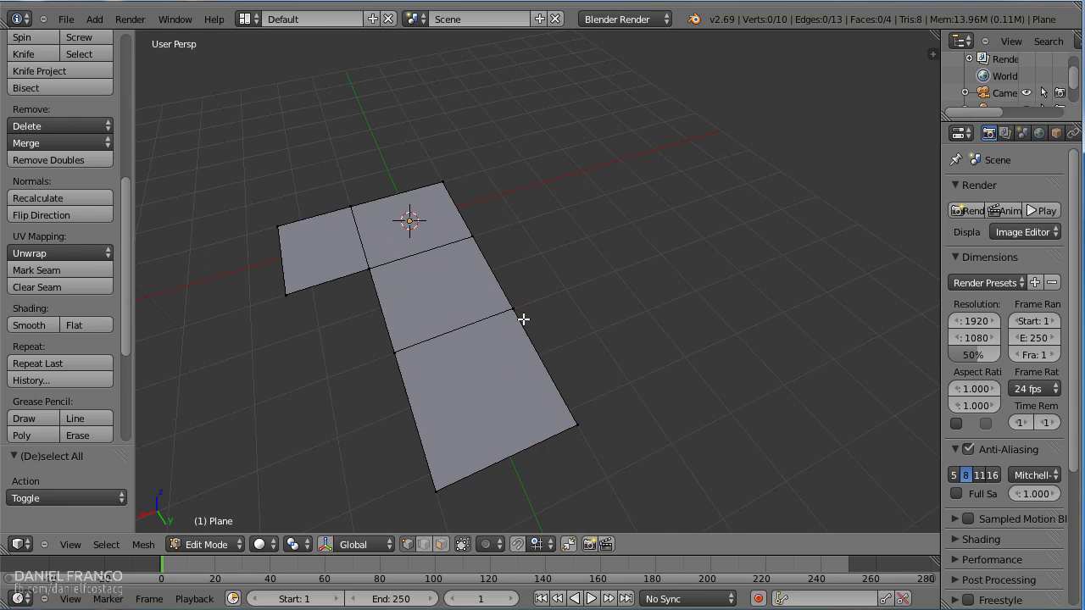
# From a vertex on the strip's right edge, extrude two edges along X
pyautogui.rightClick(514, 314)
pyautogui.press('e')
pyautogui.press('x')
pyautogui.click(609, 280)
pyautogui.press('e')
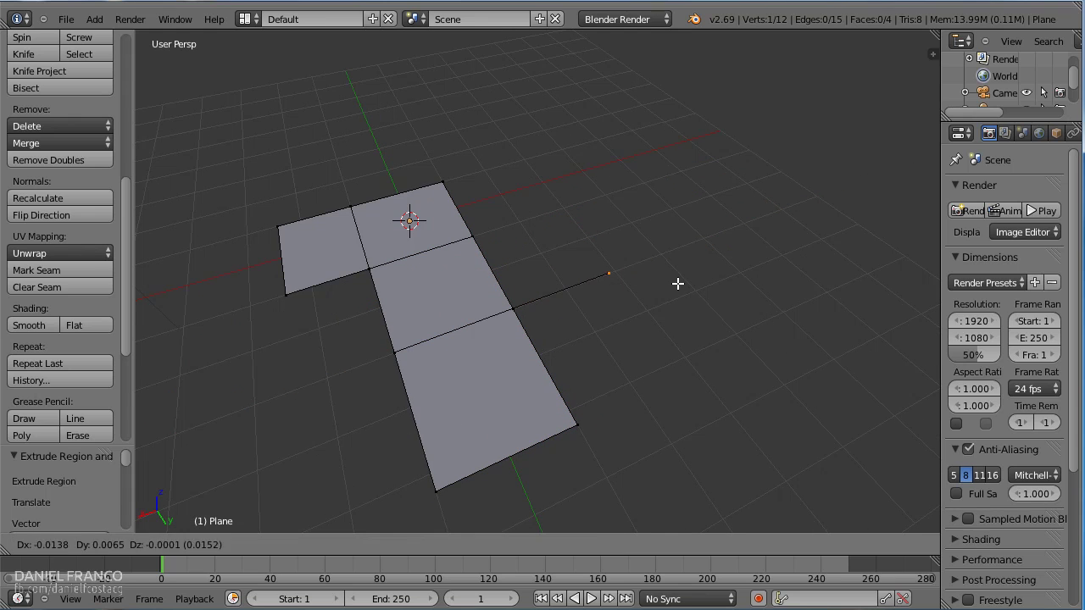
pyautogui.press('x')
pyautogui.click(732, 214)
# Extrude two more edges, one along Y and one along X, to close the outline
pyautogui.press('e')
pyautogui.press('x')
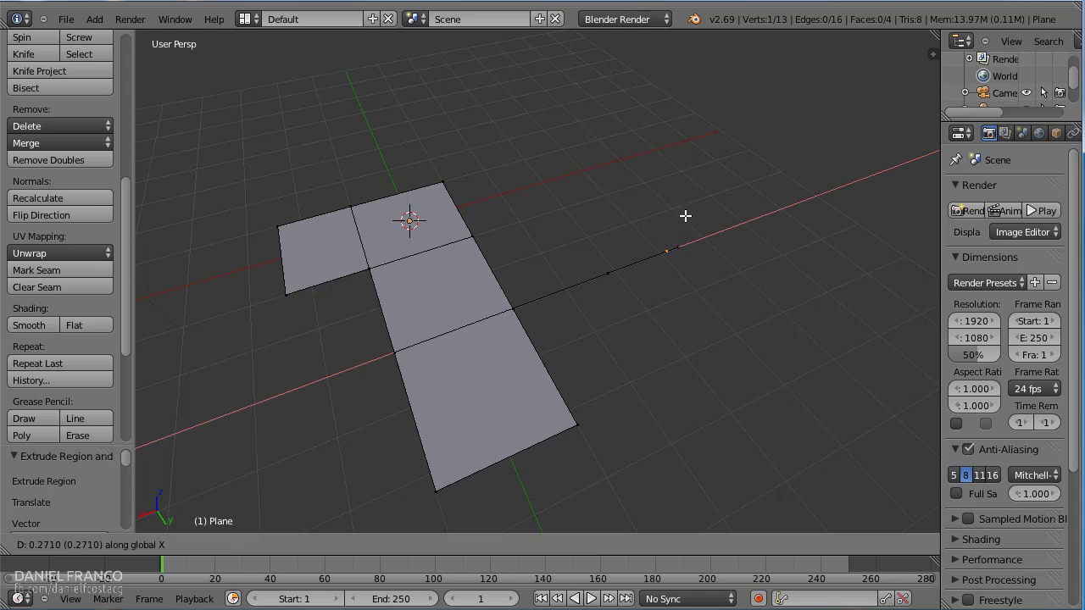
pyautogui.press('y')
pyautogui.click(670, 193)
pyautogui.press('e')
pyautogui.press('x')
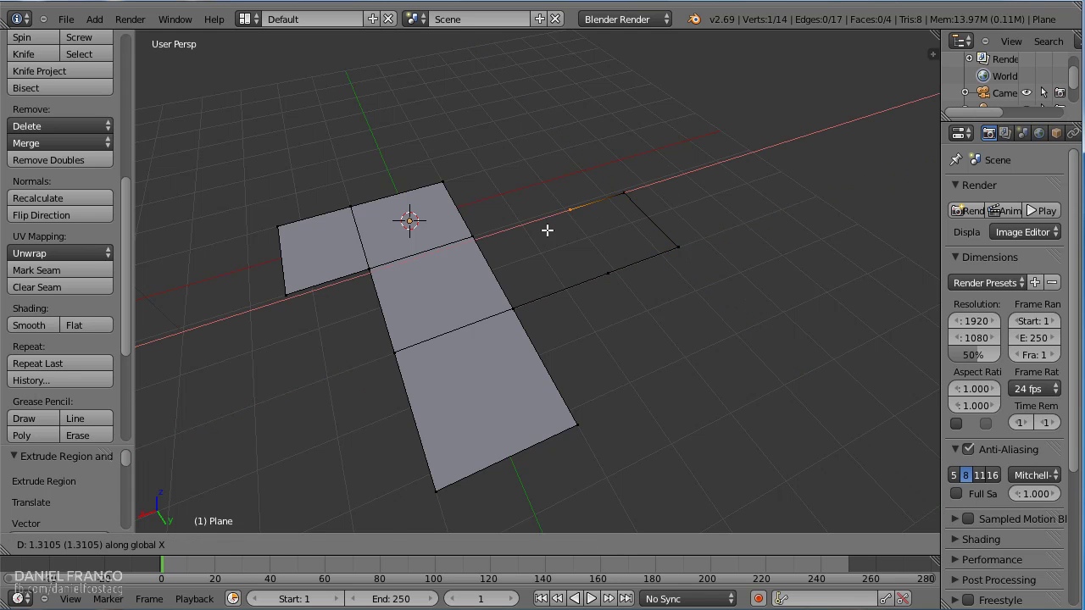
pyautogui.click(534, 234)
# Fill the outlined corner vertices with a face, then select one of its corners
pyautogui.keyDown('shift'); pyautogui.rightClick(506, 288); pyautogui.keyUp('shift')
pyautogui.keyDown('shift'); pyautogui.rightClick(605, 270); pyautogui.keyUp('shift')
pyautogui.keyDown('shift'); pyautogui.rightClick(675, 249); pyautogui.keyUp('shift')
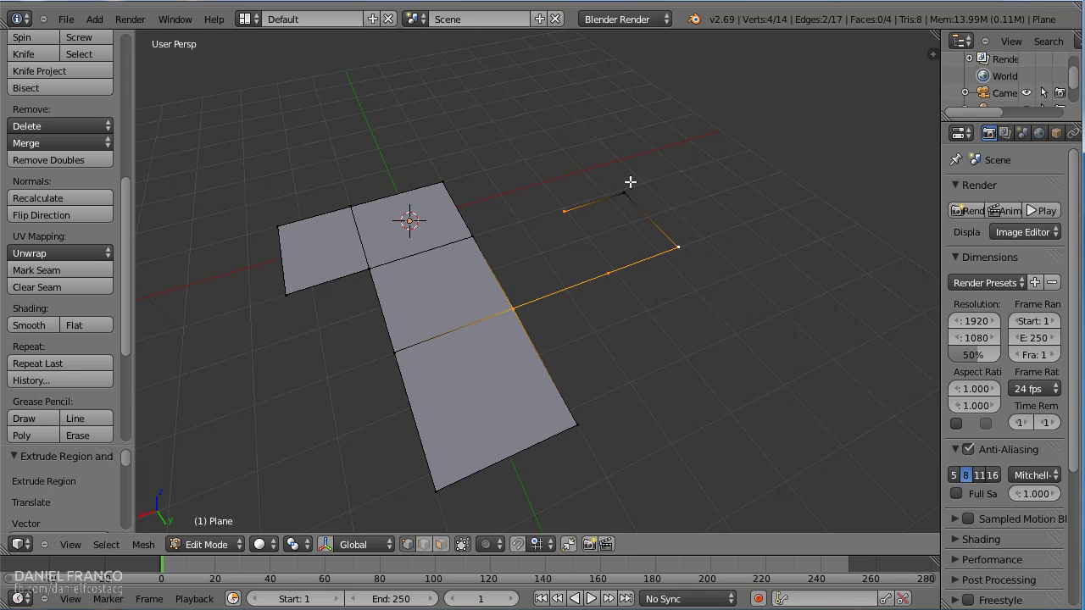
pyautogui.keyDown('shift'); pyautogui.rightClick(628, 190); pyautogui.keyUp('shift')
pyautogui.press('f')
pyautogui.press('a')
pyautogui.moveTo(637, 198); pyautogui.dragTo(683, 262, button='middle')
pyautogui.rightClick(632, 274)
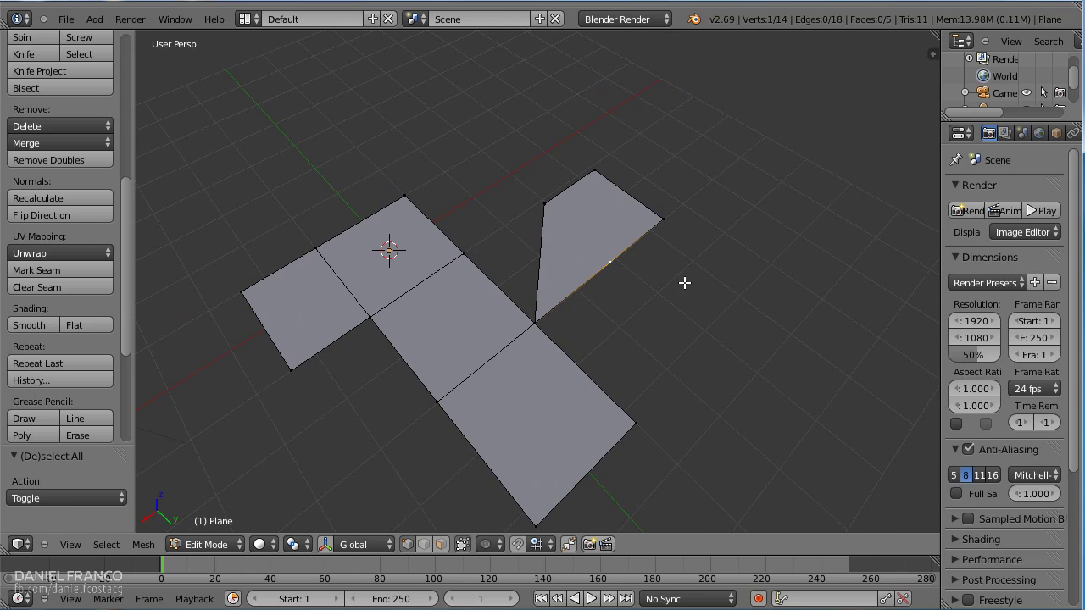
# Move the selected corner outward along Y, making the side face a pentagon
pyautogui.press('g')
pyautogui.press('y')
pyautogui.click(719, 359)
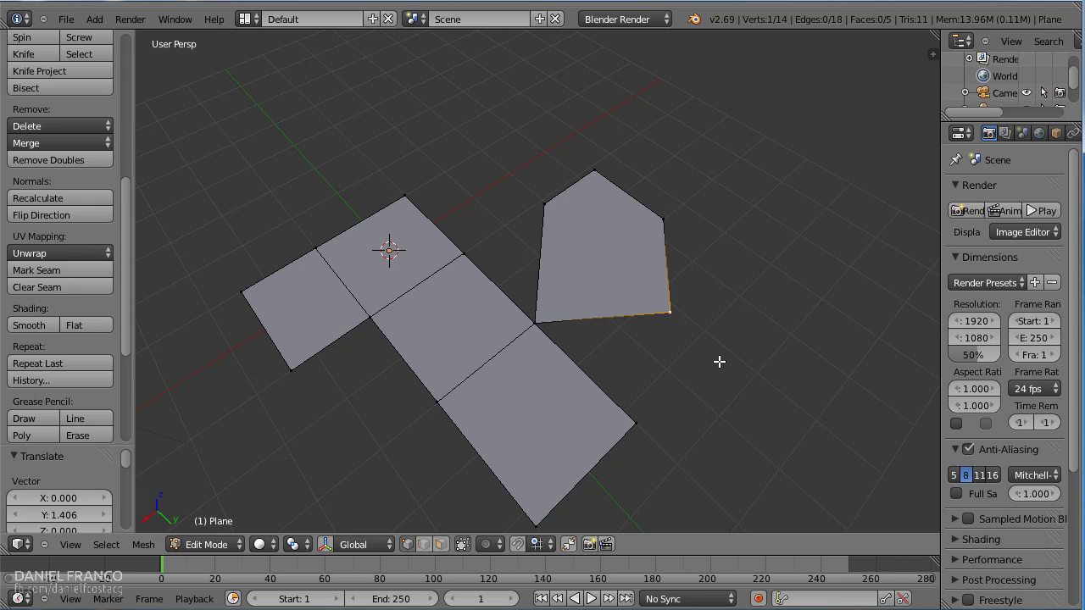
# Delete the pentagon's vertices, removing the five-sided face
pyautogui.keyDown('shift'); pyautogui.rightClick(593, 173); pyautogui.keyUp('shift')
pyautogui.keyDown('shift'); pyautogui.rightClick(544, 203); pyautogui.keyUp('shift')
pyautogui.keyDown('shift'); pyautogui.rightClick(660, 217); pyautogui.keyUp('shift')
pyautogui.press('x')
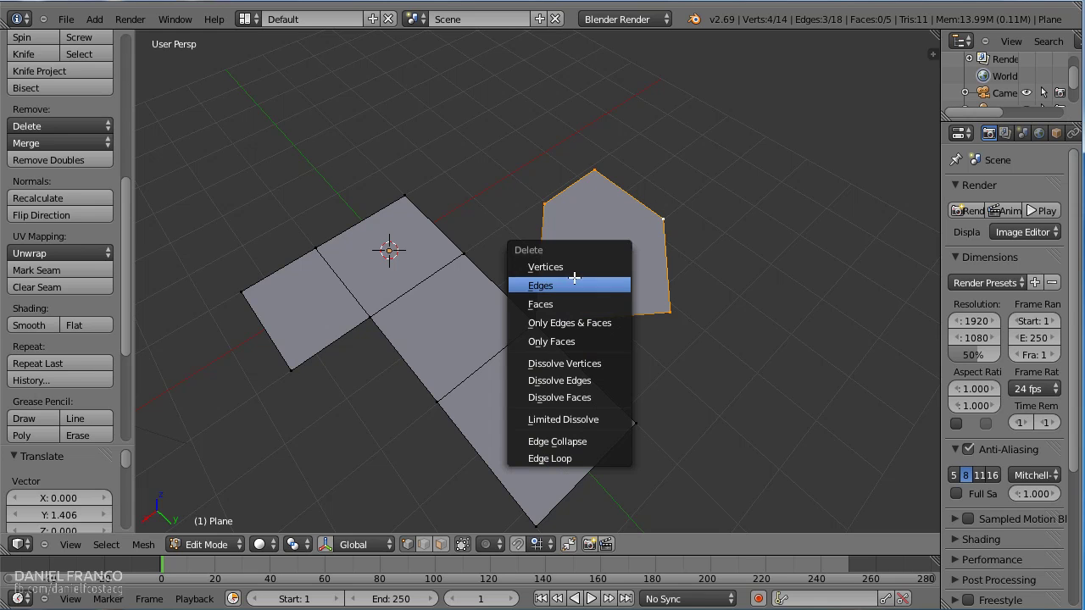
pyautogui.click(573, 267)
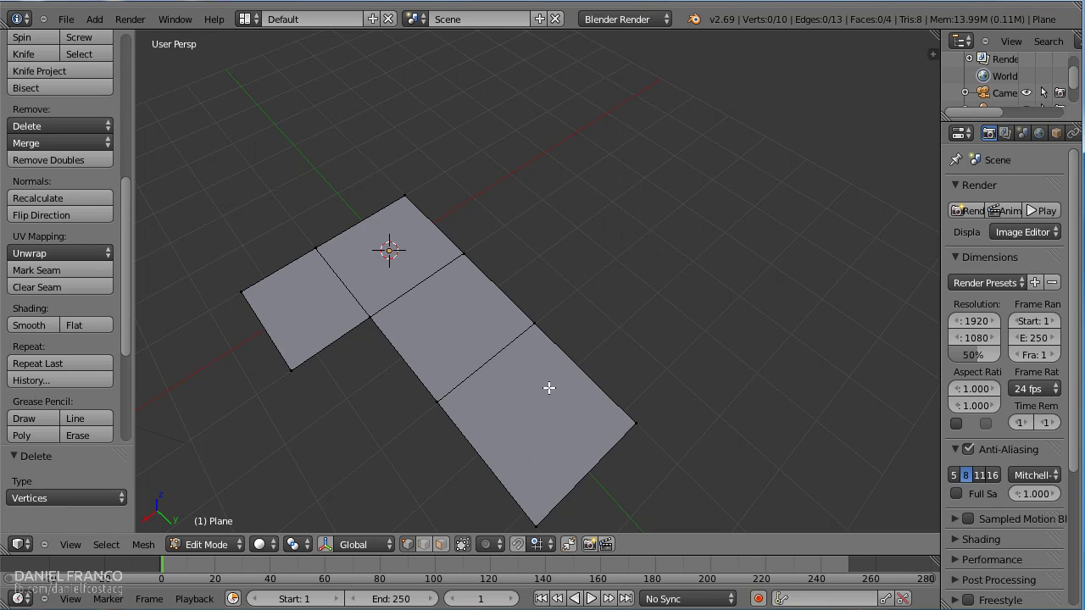
# In side view (numpad 4), select the middle face's four vertices, then clear the selection
pyautogui.press('KP_4')
pyautogui.press('KP_4')
pyautogui.rightClick(461, 277)
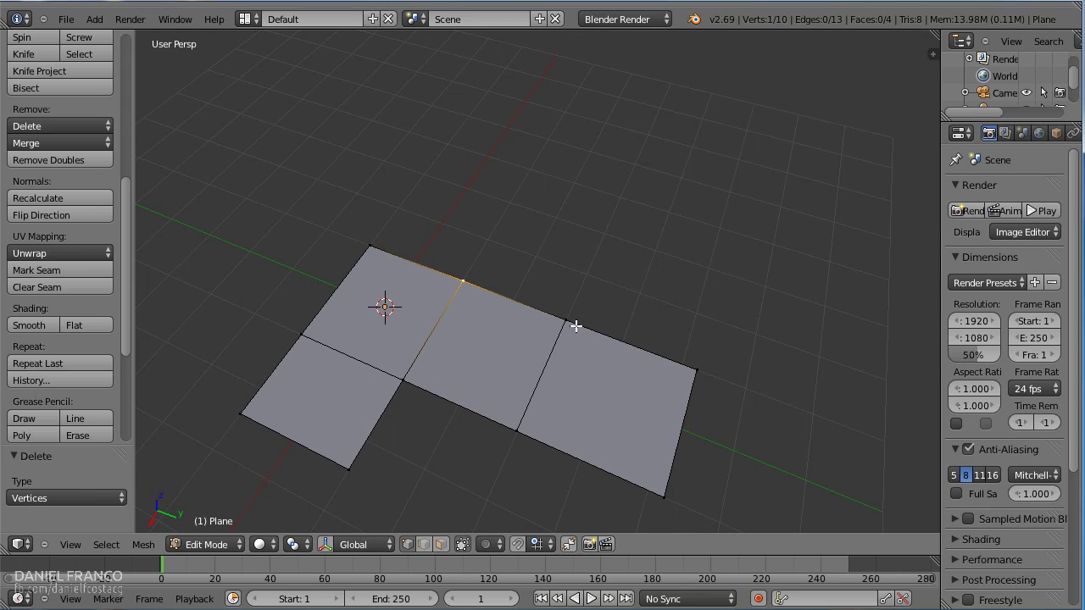
pyautogui.keyDown('shift'); pyautogui.rightClick(574, 323); pyautogui.keyUp('shift')
pyautogui.keyDown('shift'); pyautogui.rightClick(411, 382); pyautogui.keyUp('shift')
pyautogui.keyDown('shift'); pyautogui.rightClick(506, 428); pyautogui.keyUp('shift')
pyautogui.press('a')
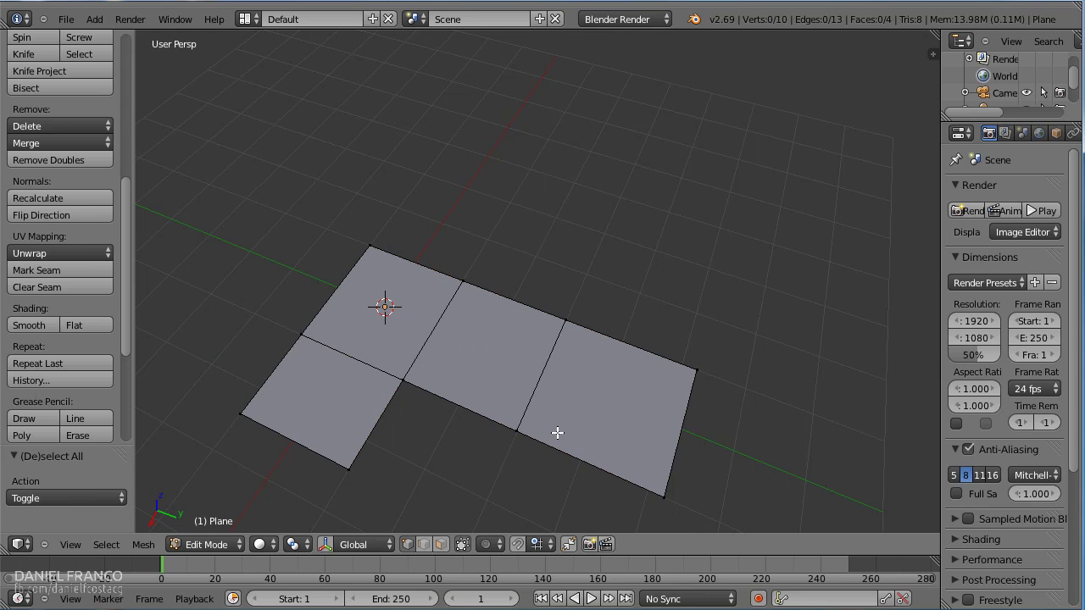
# Start a Loop Cut and Slide, cancel it without cutting, and orbit around the strip
pyautogui.scroll(5, 116, 260)
pyautogui.scroll(3, 104, 246)
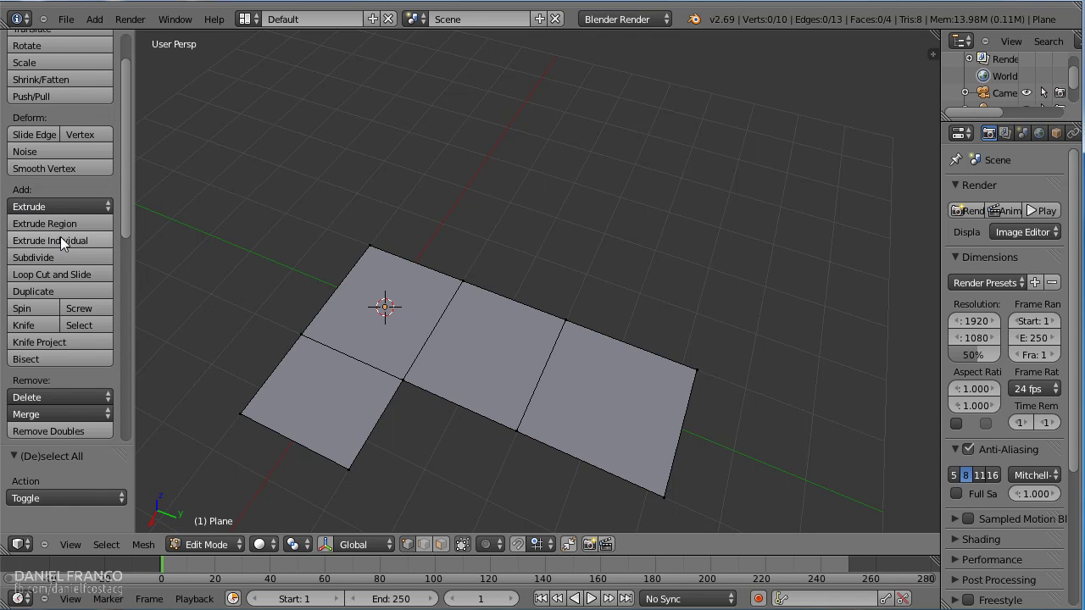
pyautogui.click(75, 277)
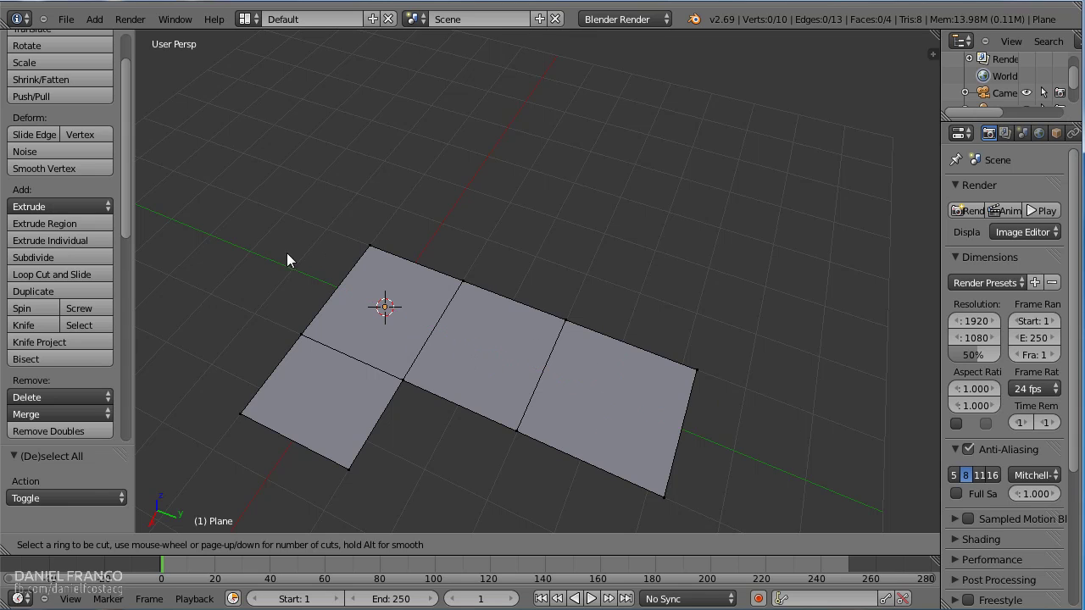
pyautogui.rightClick(479, 346)
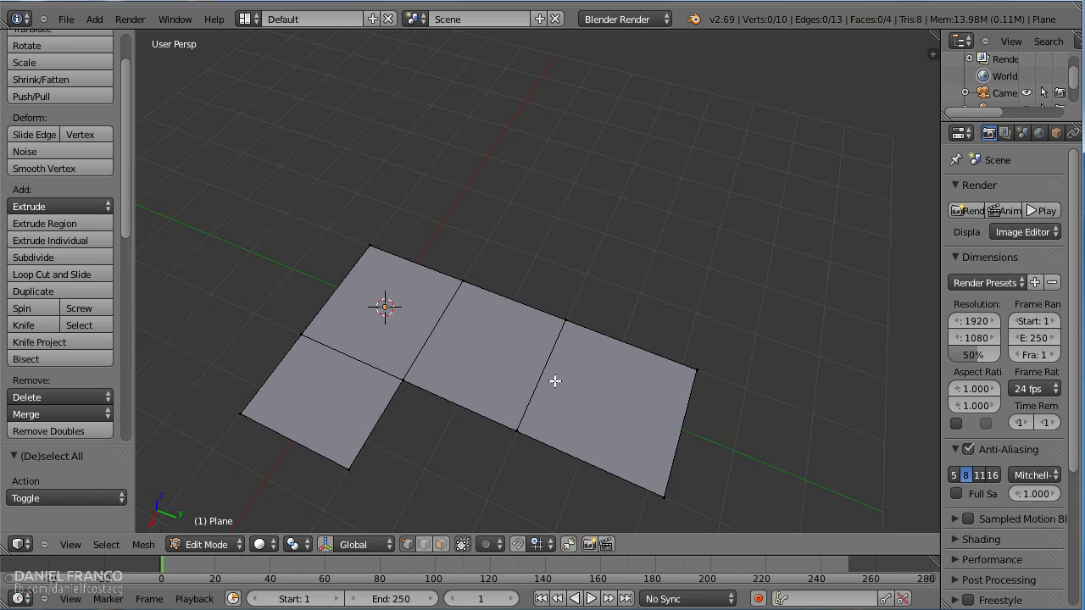
pyautogui.moveTo(554, 382); pyautogui.dragTo(455, 381, button='middle')
pyautogui.moveTo(455, 341); pyautogui.dragTo(492, 305, button='middle')
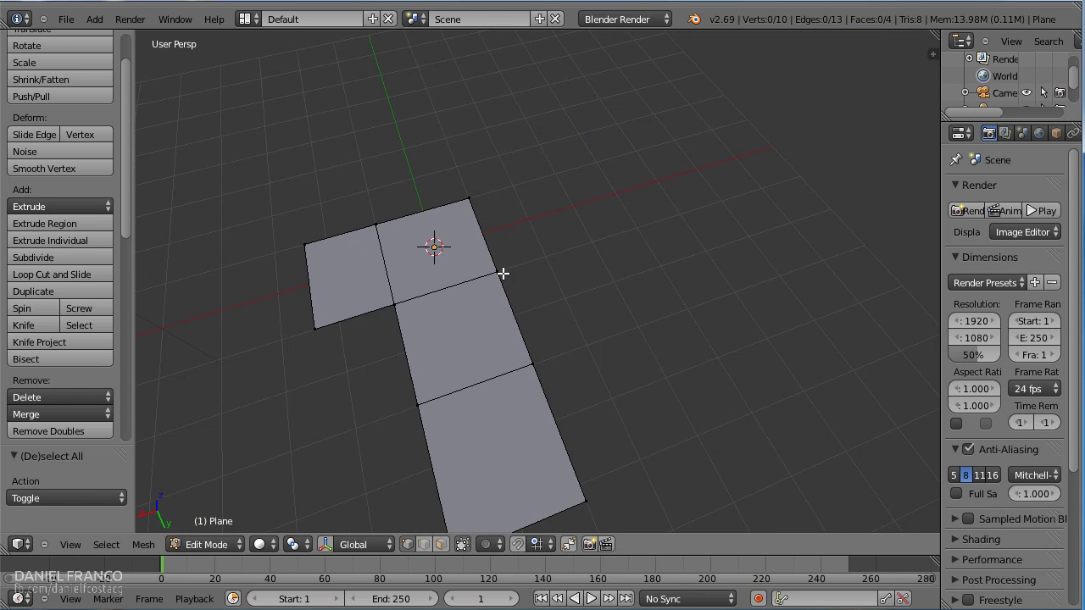
# Extrude the top row's end edge twice along X into two new faces
pyautogui.rightClick(496, 269)
pyautogui.keyDown('shift'); pyautogui.rightClick(469, 200); pyautogui.keyUp('shift')
pyautogui.press('e')
pyautogui.press('x')
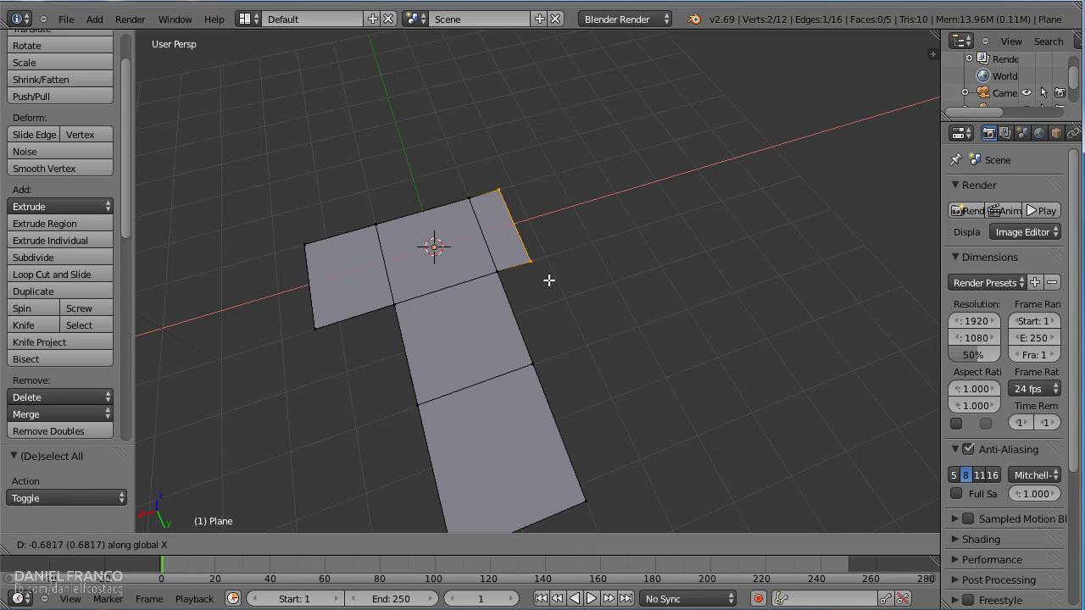
pyautogui.click(595, 264)
pyautogui.press('e')
pyautogui.press('x')
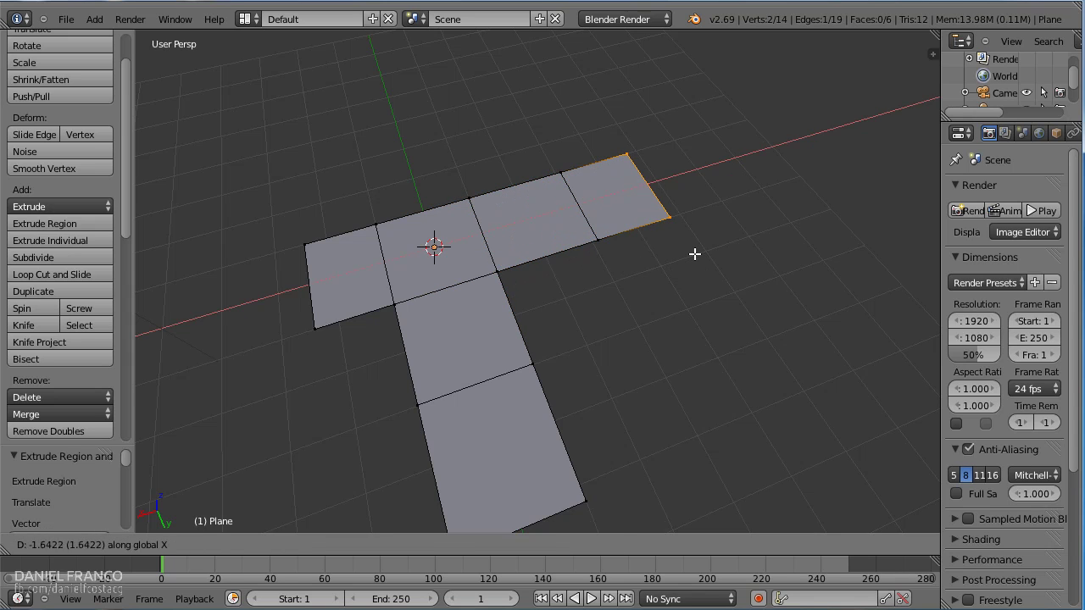
pyautogui.click(708, 267)
# Extrude the end edge again, rotate it about Z, and stretch it into an arm along Y
pyautogui.press('e')
pyautogui.rightClick(702, 314)
pyautogui.press('r')
pyautogui.press('z')
pyautogui.click(627, 334)
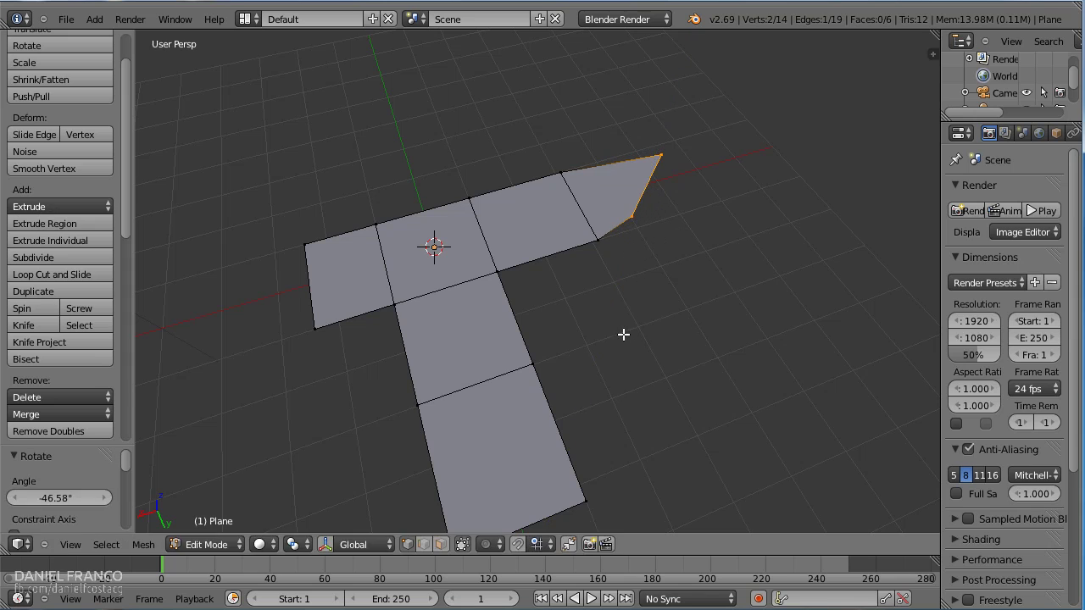
pyautogui.press('g')
pyautogui.press('y')
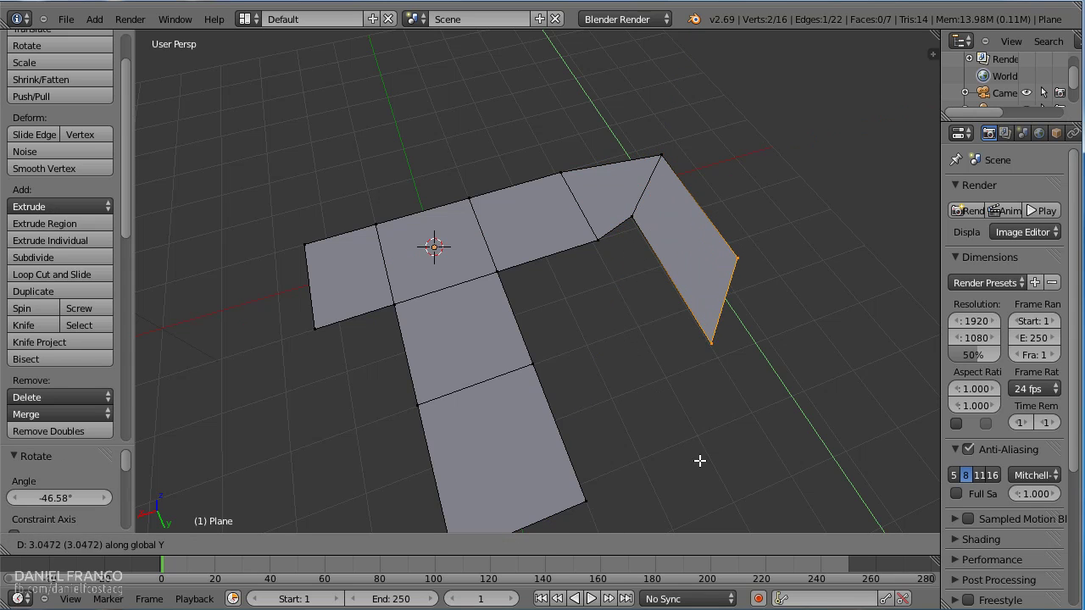
pyautogui.click(731, 507)
# Add a lengthwise loop cut through the strip, then undo it
pyautogui.press('a')
pyautogui.hotkey('ctrl', 'r')
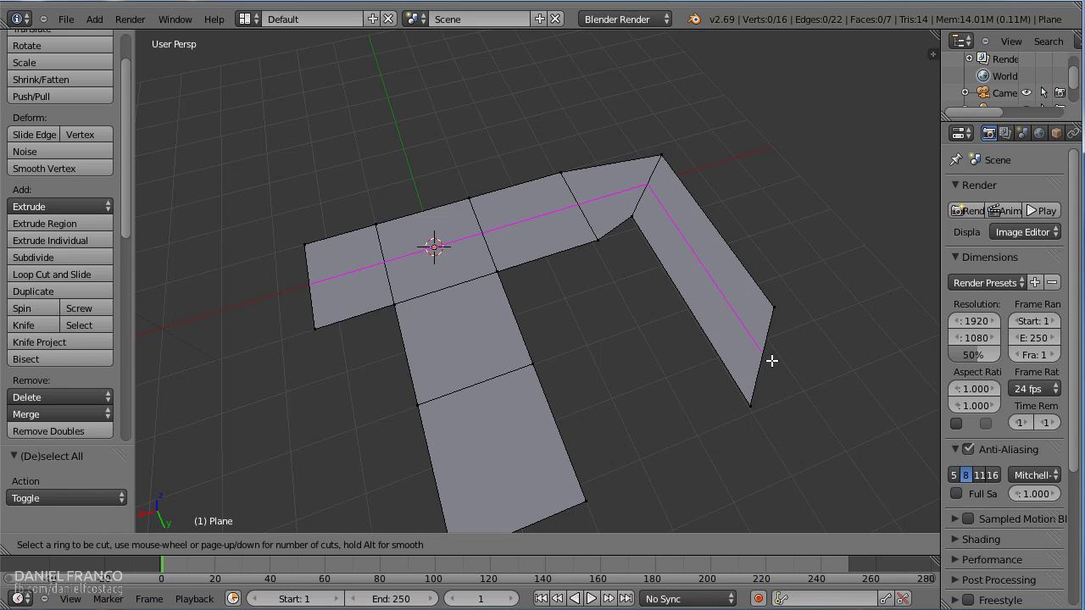
pyautogui.click(761, 341)
pyautogui.rightClick(739, 298)
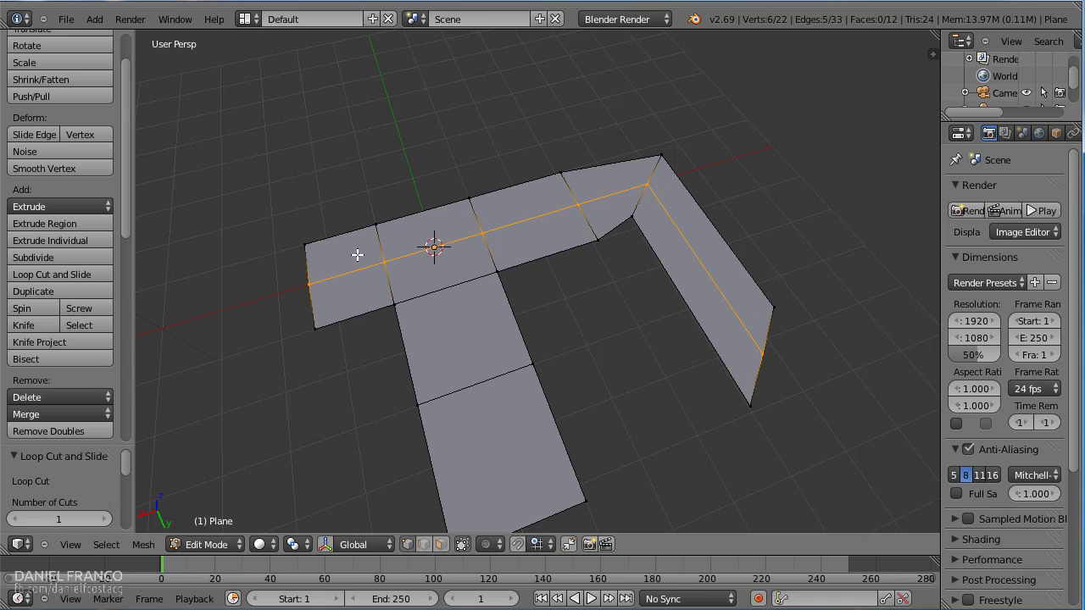
pyautogui.moveTo(669, 230); pyautogui.dragTo(734, 300, button='middle')
pyautogui.hotkey('ctrl', 'z')
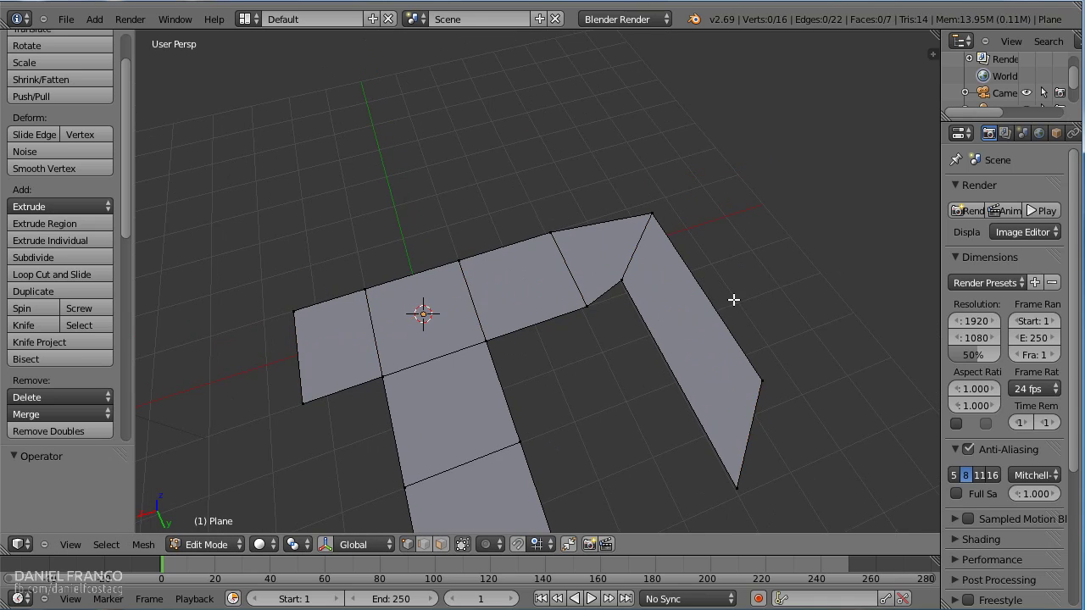
# Extrude the bent arm's outer edge into a new face beside it
pyautogui.rightClick(764, 372)
pyautogui.keyDown('shift'); pyautogui.rightClick(663, 216); pyautogui.keyUp('shift')
pyautogui.hotkey('shift', 'e')
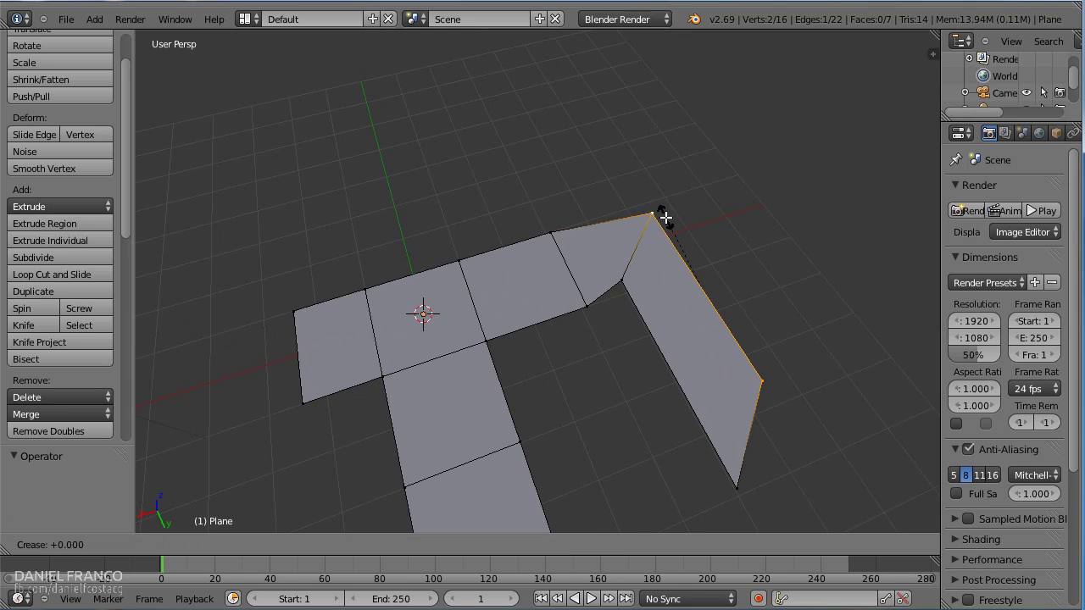
pyautogui.click(724, 201)
pyautogui.press('g')
pyautogui.press('y')
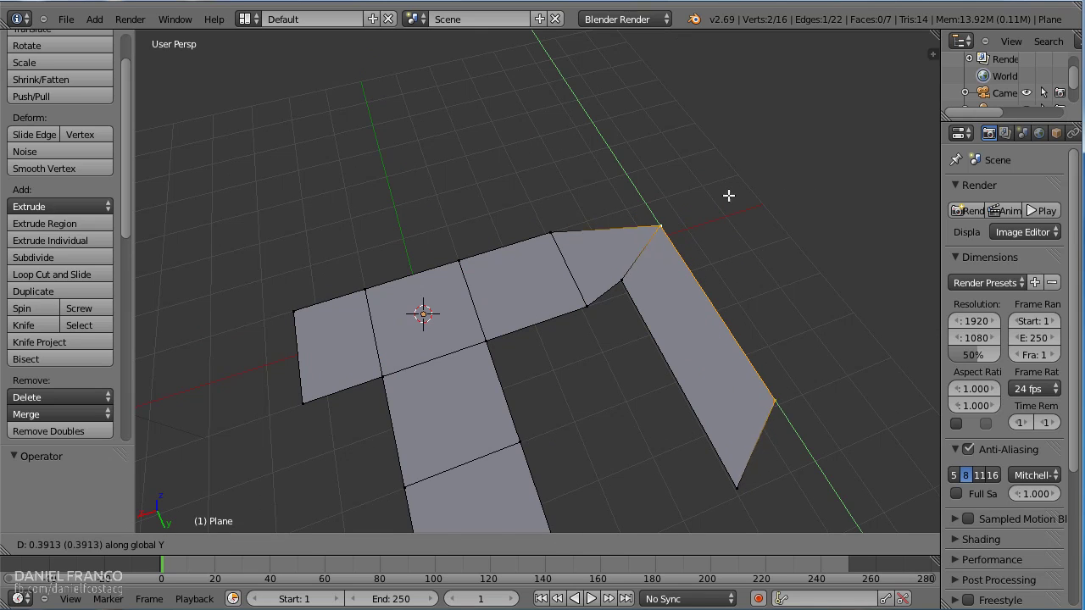
pyautogui.press('Escape')
pyautogui.press('e')
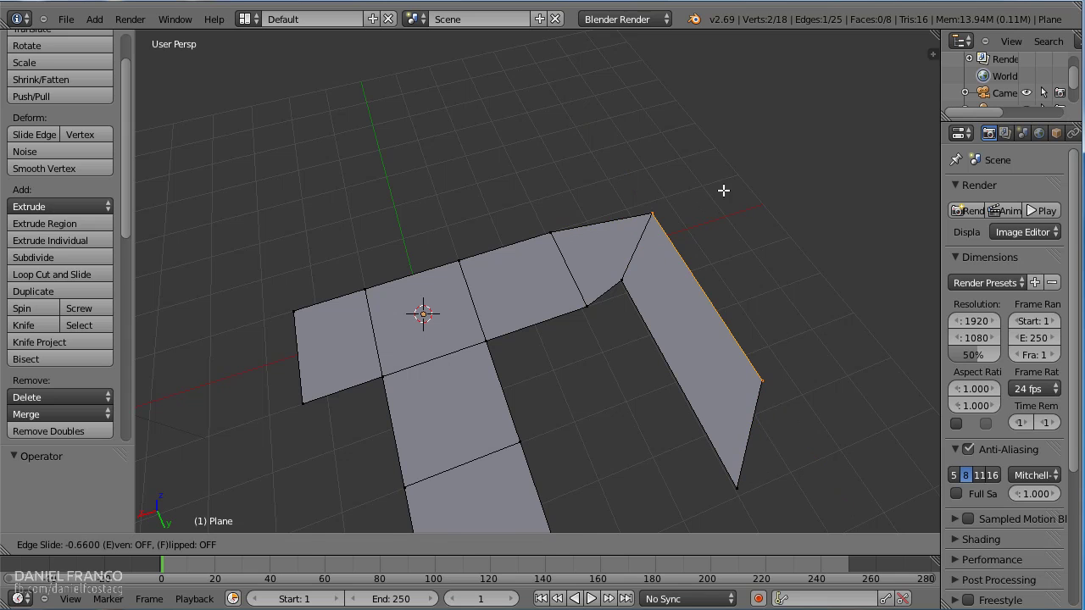
pyautogui.click(766, 223)
# Cut a centred edge loop lengthwise along the top row and arm
pyautogui.press('a')
pyautogui.hotkey('ctrl', 'r')
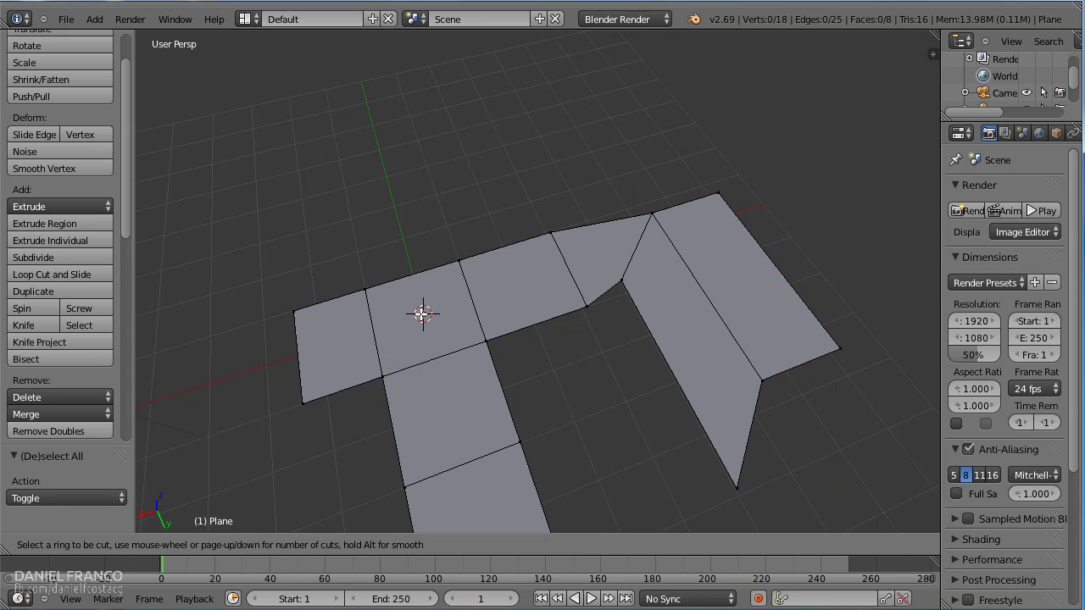
pyautogui.click(639, 264)
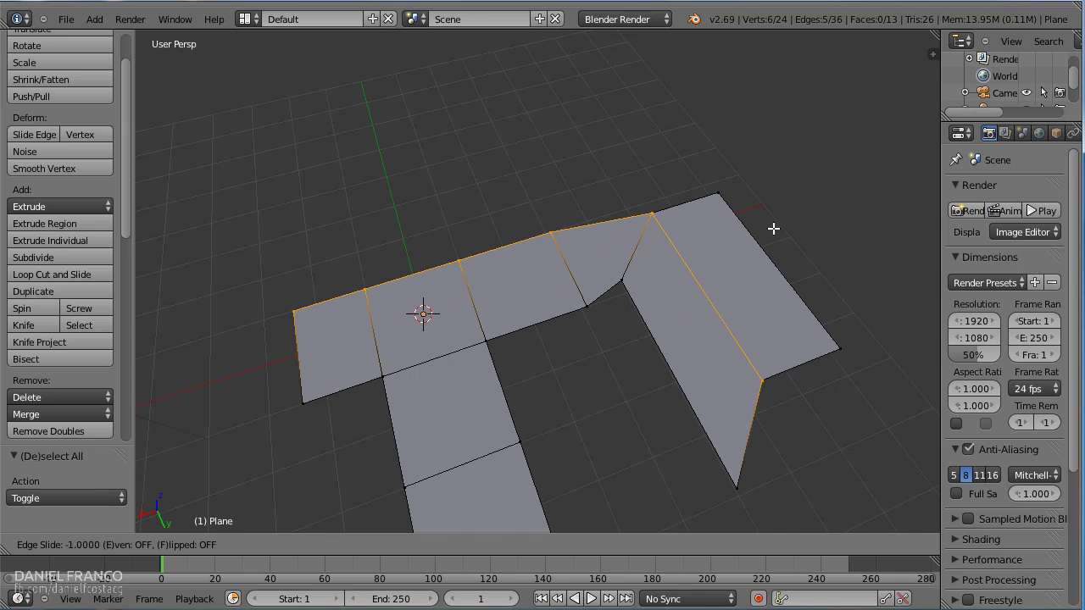
pyautogui.rightClick(683, 273)
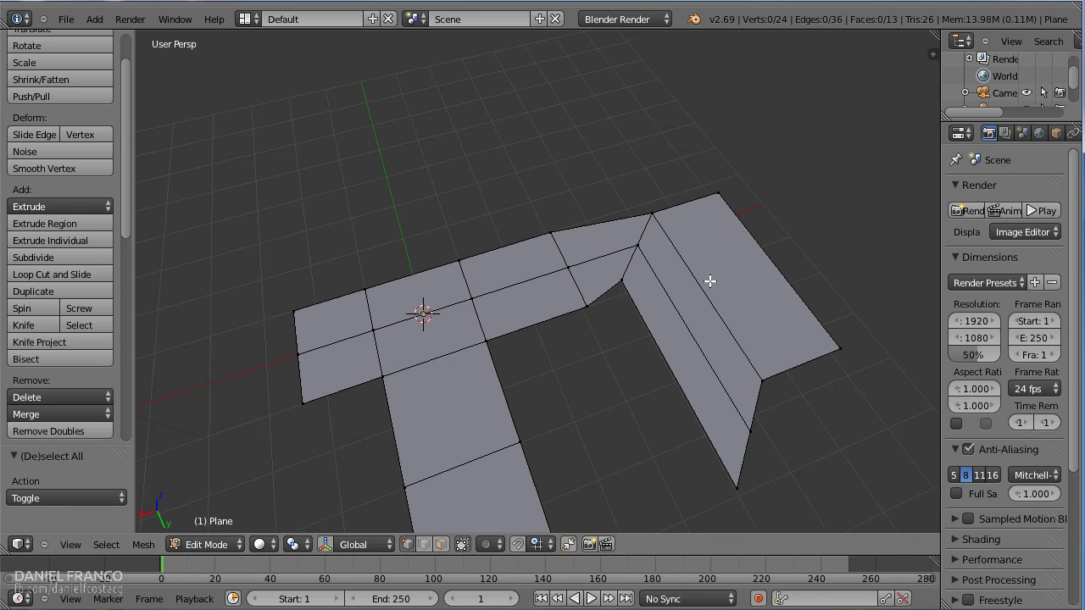
# Cut another edge loop across the right wing of the plane's strip
pyautogui.hotkey('ctrl', 'r')
pyautogui.click(670, 363)
pyautogui.press('a')
pyautogui.moveTo(578, 416)
pyautogui.mouseDown(button='middle')
pyautogui.moveTo(656, 392)
pyautogui.moveTo(526, 395)
pyautogui.mouseUp(button='middle')
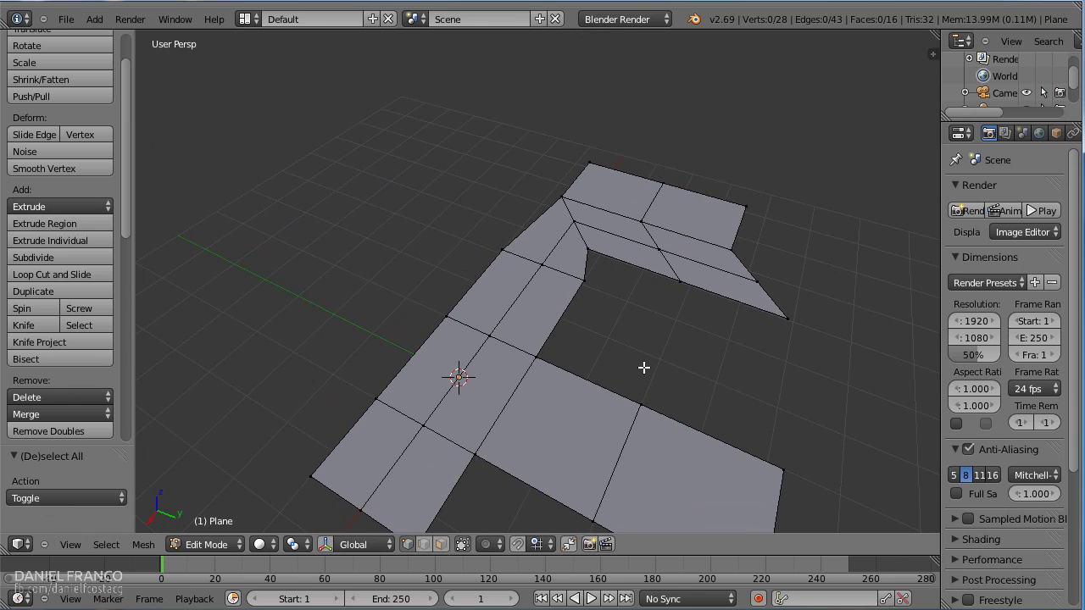
pyautogui.moveTo(491, 322)
pyautogui.mouseDown(button='middle')
pyautogui.moveTo(569, 387)
pyautogui.moveTo(561, 369)
pyautogui.mouseUp(button='middle')
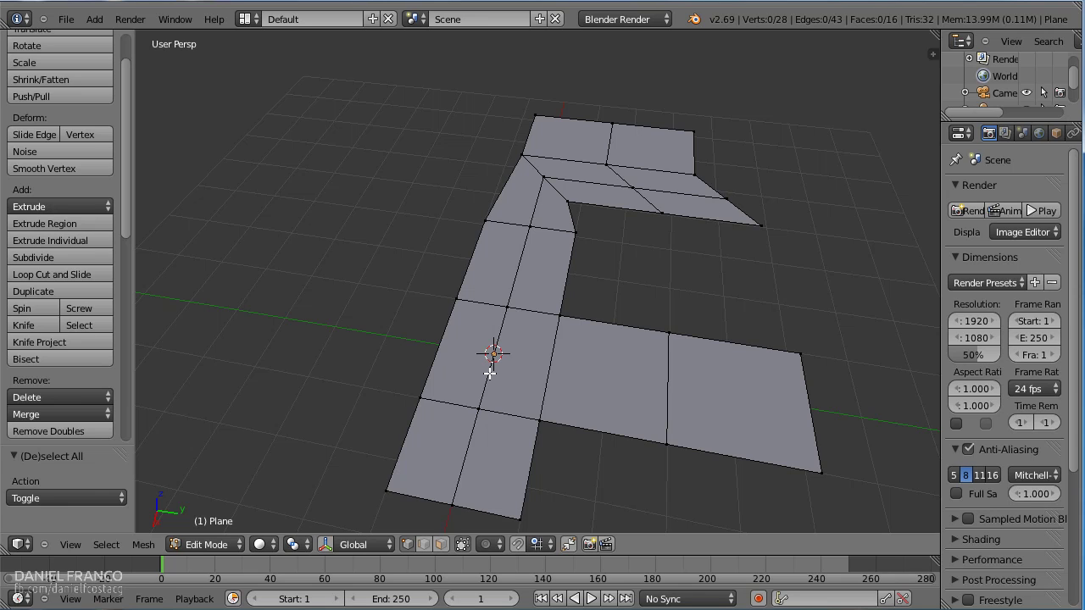
# Switch to face select mode and select a loop of faces along the bent strip
pyautogui.keyDown('alt'); pyautogui.rightClick(490, 372); pyautogui.keyUp('alt')
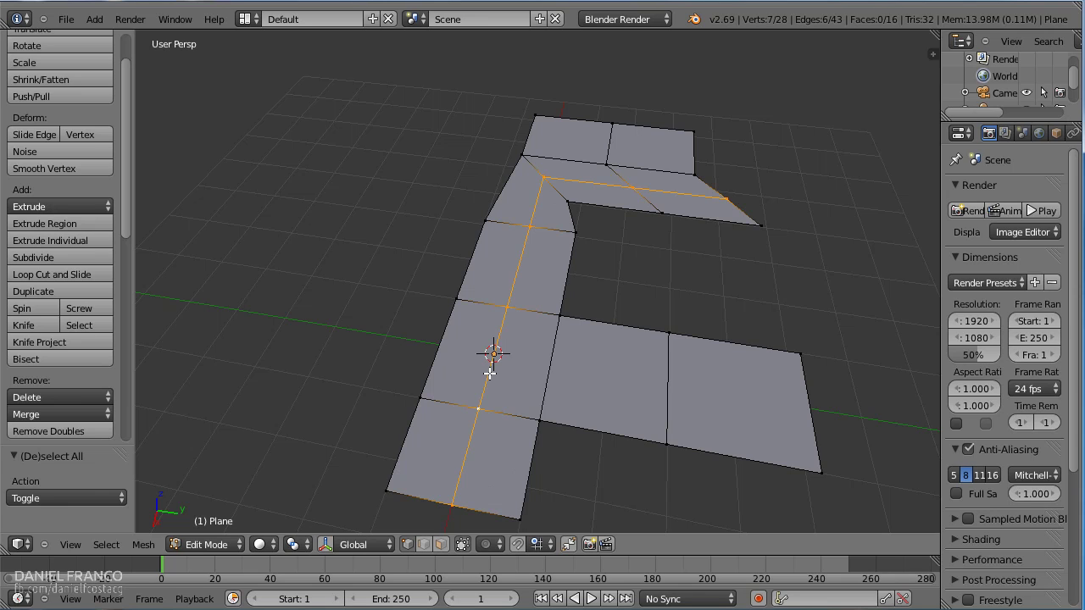
pyautogui.press('a')
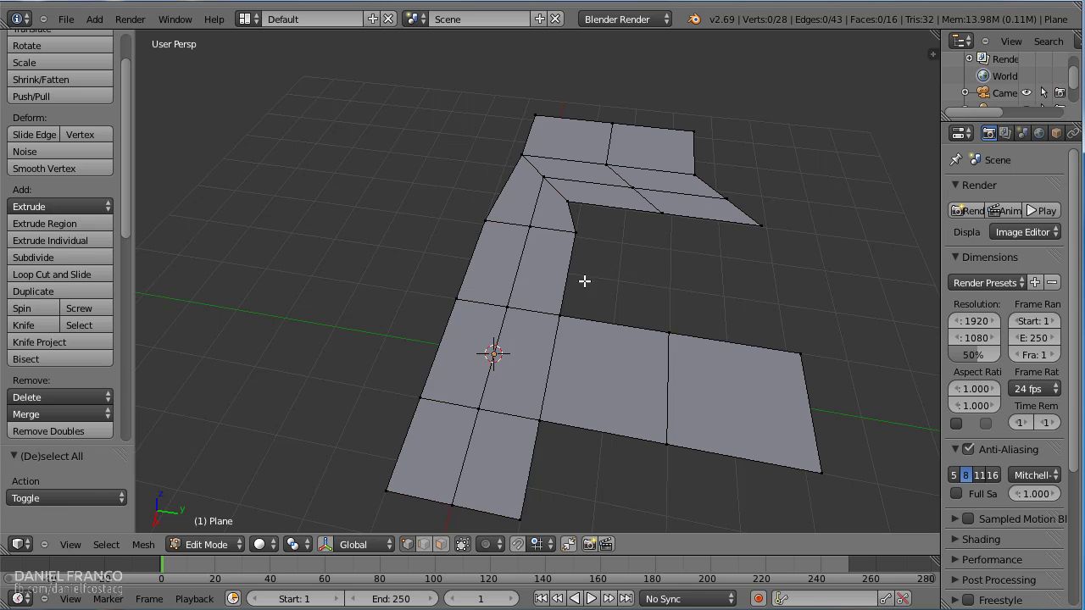
pyautogui.hotkey('ctrl', 'Tab')
pyautogui.click(530, 339)
pyautogui.keyDown('alt'); pyautogui.rightClick(531, 298); pyautogui.keyUp('alt')
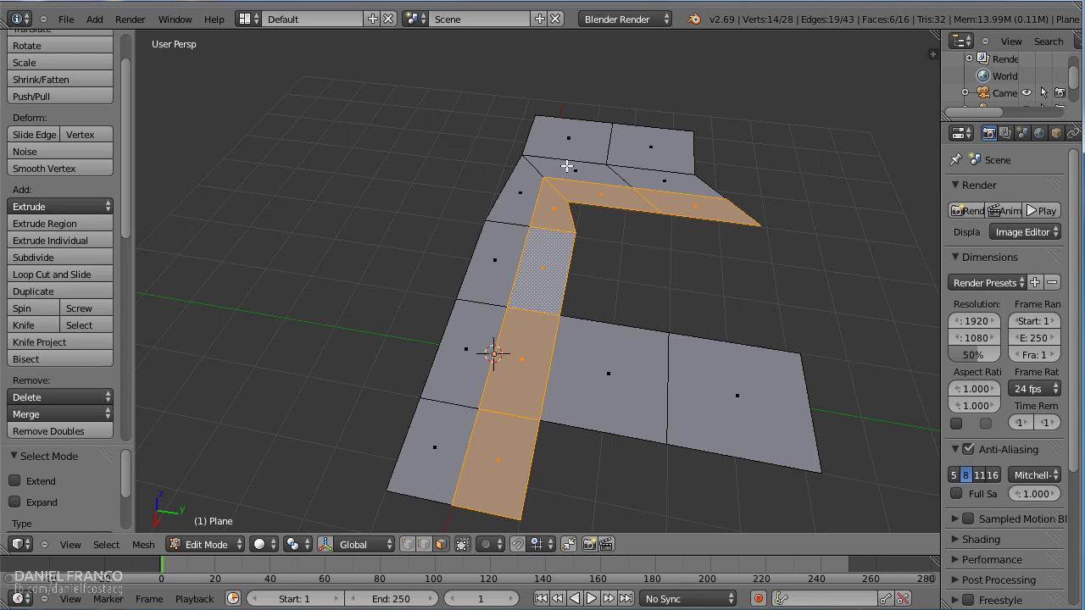
# In vertex mode, fill the plane's gap with a face between its four corner vertices
pyautogui.press('a')
pyautogui.hotkey('ctrl', 'Tab')
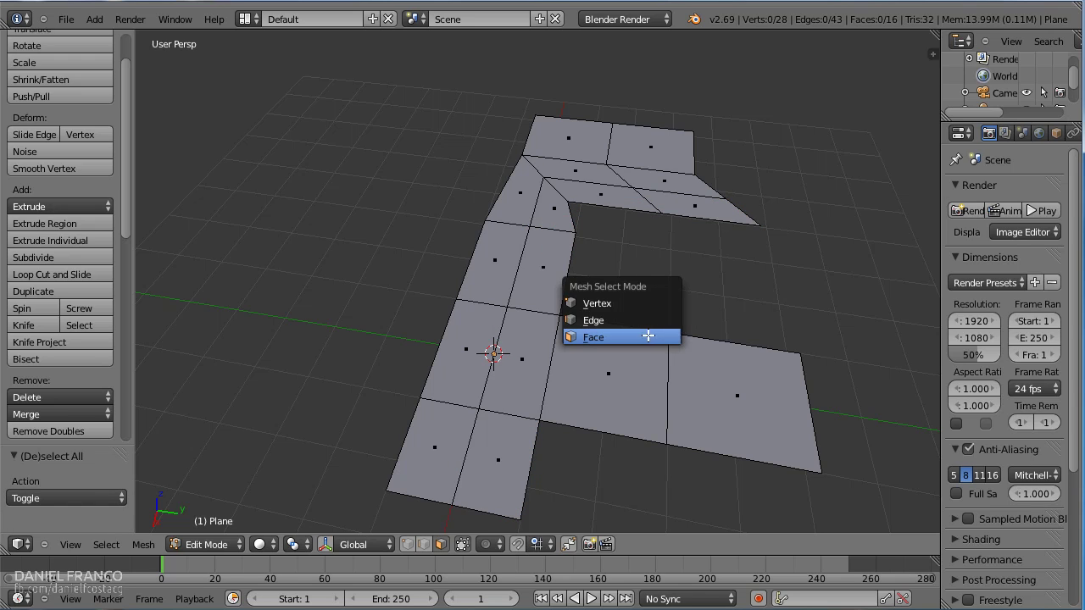
pyautogui.click(618, 307)
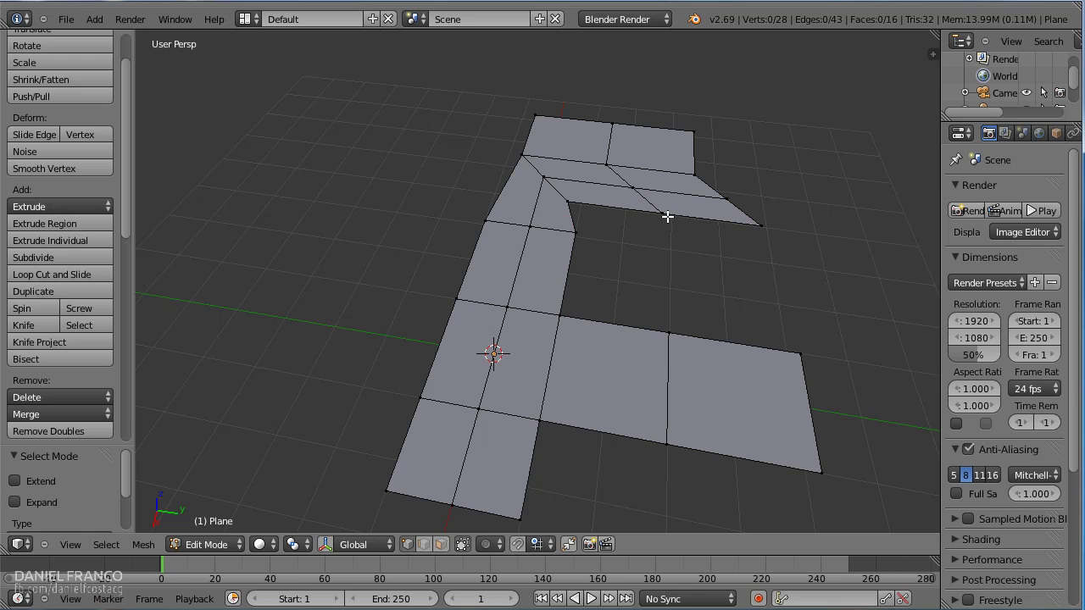
pyautogui.click(667, 216)
pyautogui.keyDown('shift'); pyautogui.click(680, 343); pyautogui.keyUp('shift')
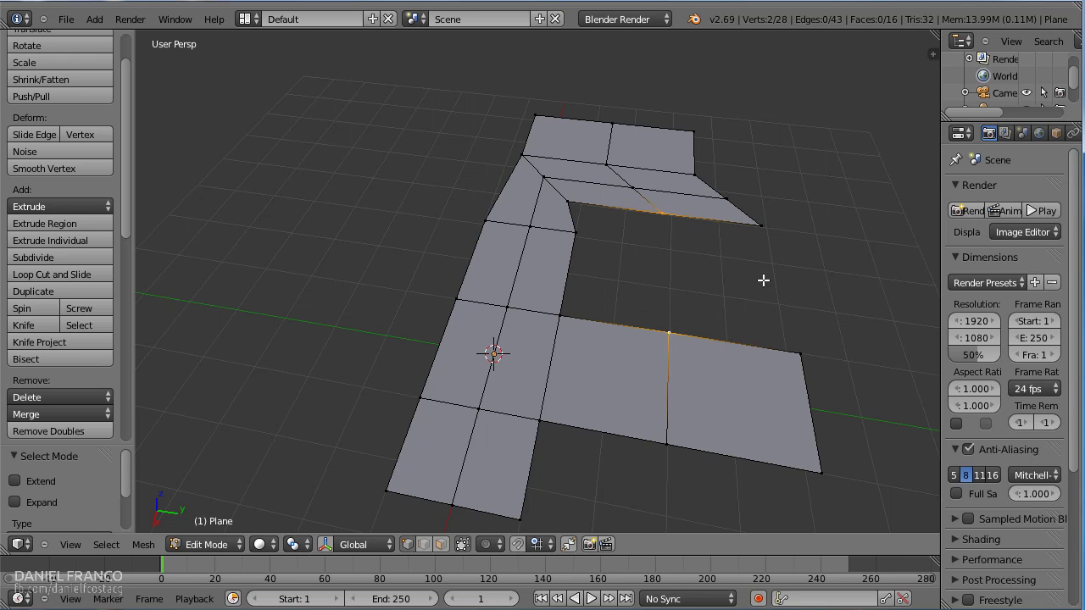
pyautogui.keyDown('shift'); pyautogui.click(762, 226); pyautogui.keyUp('shift')
pyautogui.keyDown('shift'); pyautogui.click(800, 352); pyautogui.keyUp('shift')
pyautogui.press('f')
# Add a centred loop cut across the right section of the plane
pyautogui.press('a')
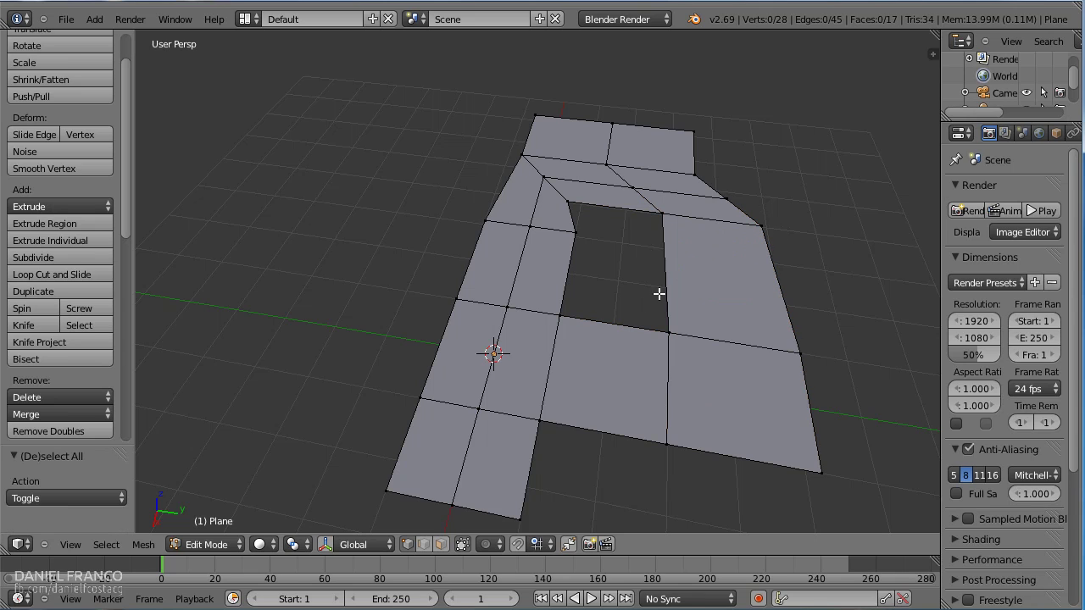
pyautogui.hotkey('ctrl', 'r')
pyautogui.click(684, 245)
pyautogui.rightClick(683, 245)
# Pull a vertex down to the hole's corner and fill the remaining hole with faces
pyautogui.press('a')
pyautogui.click(589, 210)
pyautogui.moveTo(570, 203); pyautogui.dragTo(578, 234)
pyautogui.press('f')
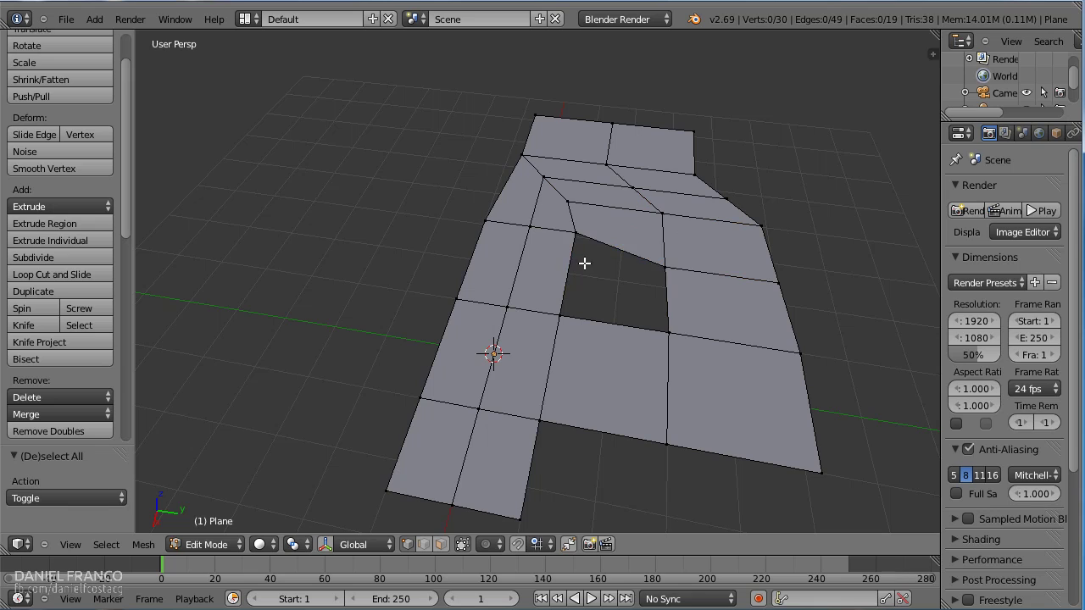
pyautogui.keyDown('shift'); pyautogui.rightClick(563, 320); pyautogui.keyUp('shift')
pyautogui.keyDown('shift'); pyautogui.rightClick(671, 334); pyautogui.keyUp('shift')
pyautogui.keyDown('shift'); pyautogui.rightClick(668, 264); pyautogui.keyUp('shift')
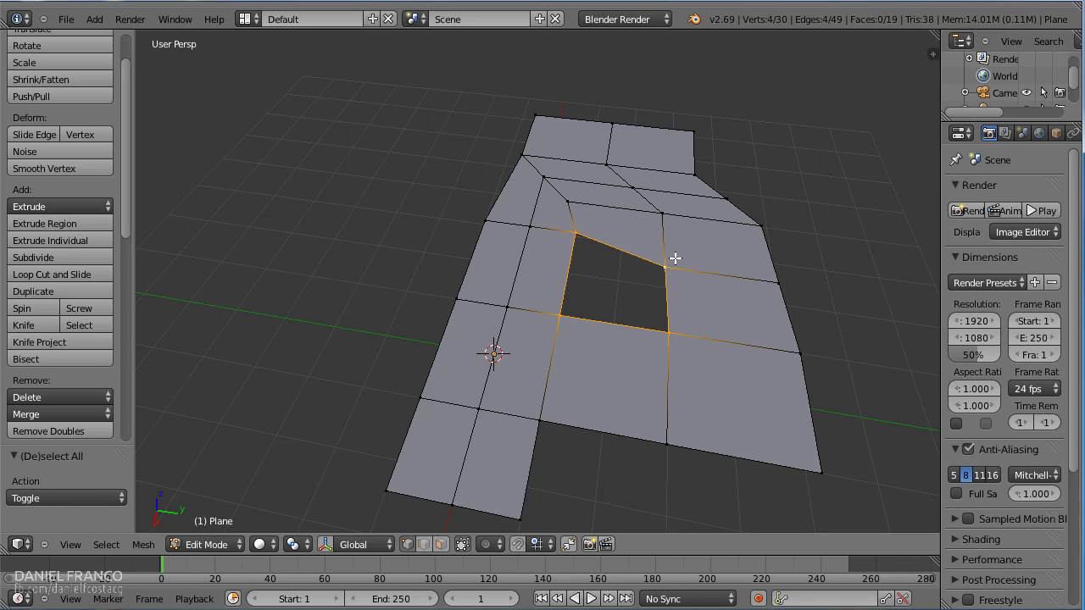
pyautogui.press('f')
pyautogui.press('a')
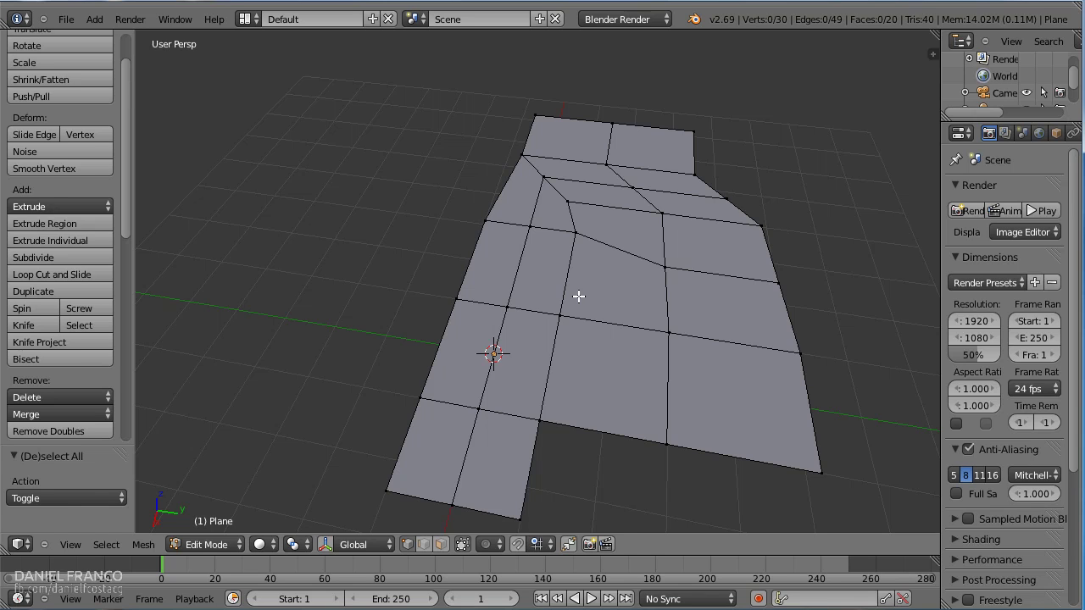
# Delete the plane and add a Suzanne monkey mesh, opening it in Edit Mode
pyautogui.press('Tab')
pyautogui.press('x')
pyautogui.click(531, 372)
pyautogui.hotkey('shift', 'a')
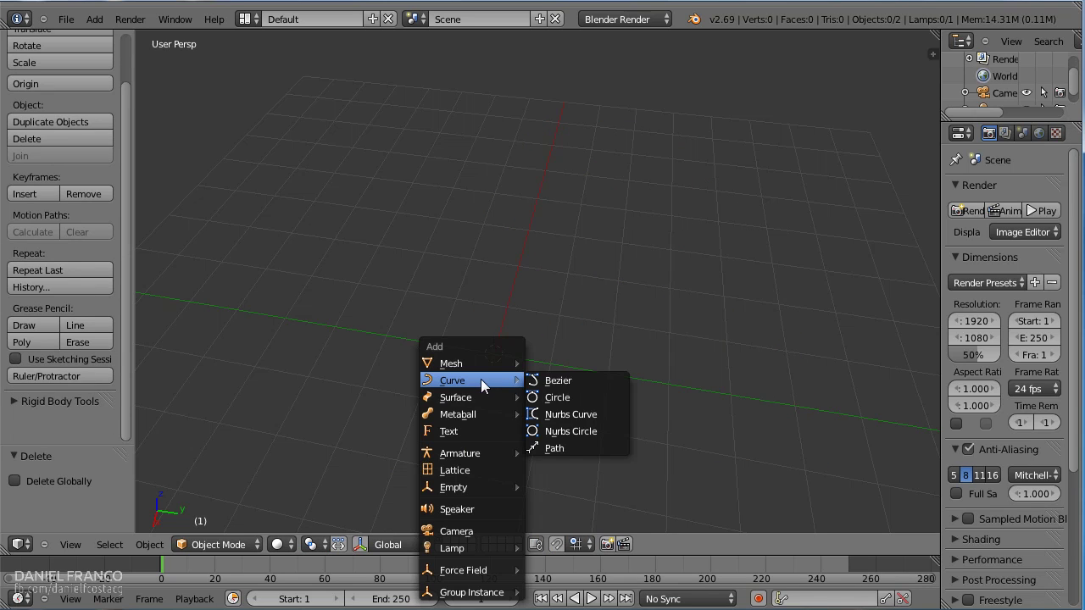
pyautogui.moveTo(451, 363)
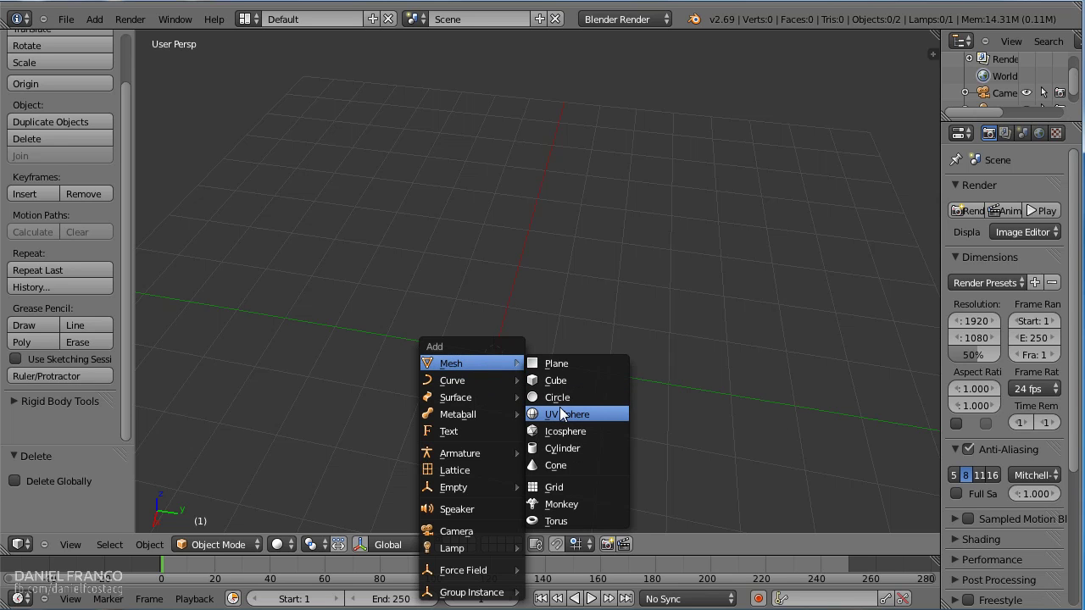
pyautogui.click(555, 501)
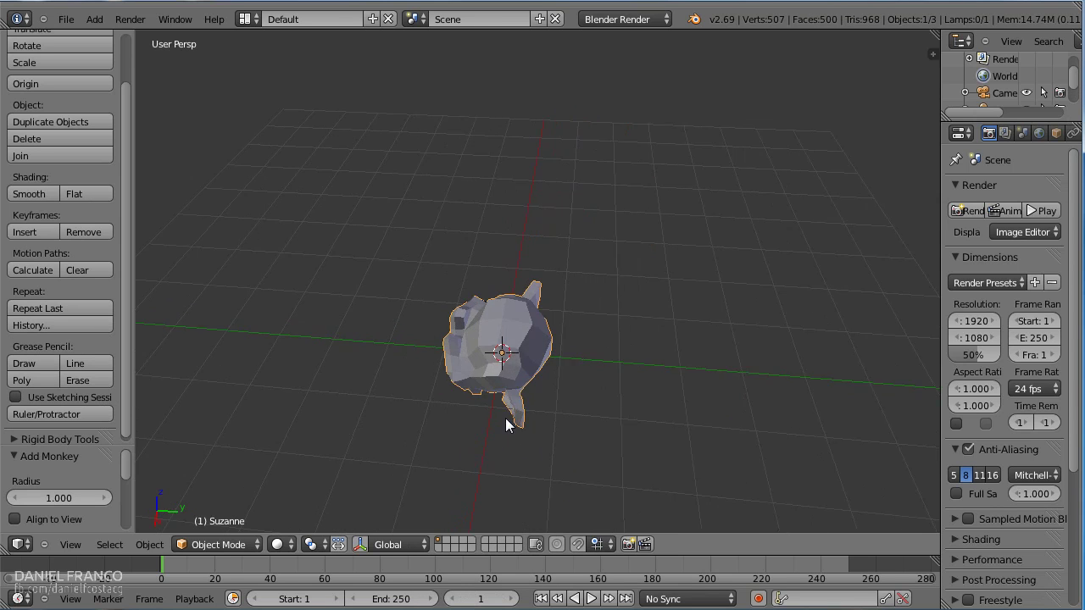
pyautogui.press('Tab')
pyautogui.scroll(5, 565, 393)
# Select a few vertices and edges on Suzanne's head, then deselect everything
pyautogui.press('a')
pyautogui.rightClick(589, 398)
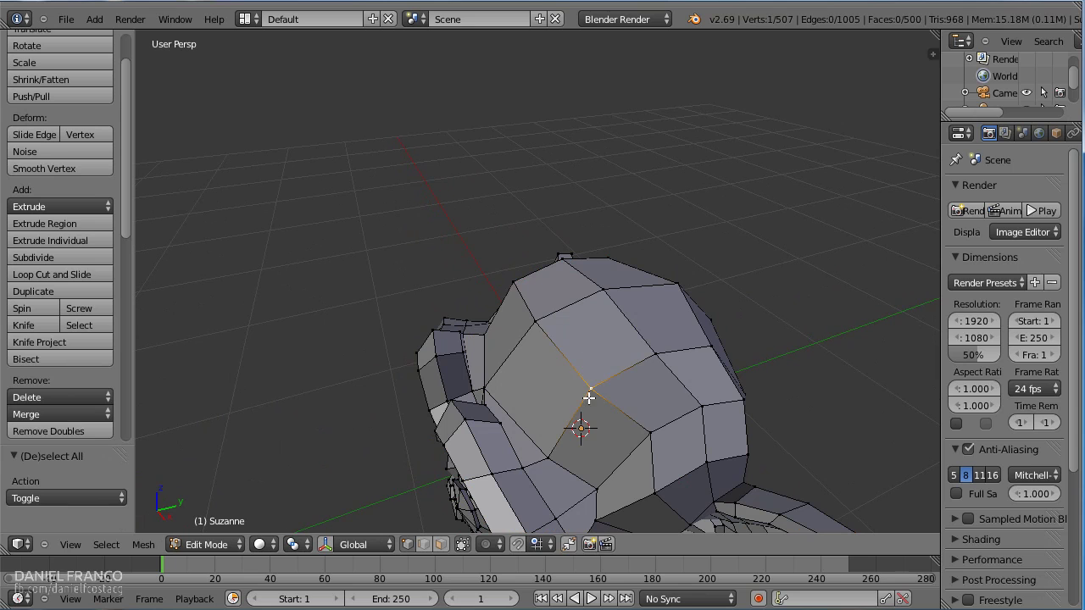
pyautogui.keyDown('shift'); pyautogui.rightClick(549, 334); pyautogui.keyUp('shift')
pyautogui.keyDown('shift'); pyautogui.rightClick(621, 307); pyautogui.keyUp('shift')
pyautogui.keyDown('shift'); pyautogui.rightClick(650, 348); pyautogui.keyUp('shift')
pyautogui.scroll(-5, 666, 377)
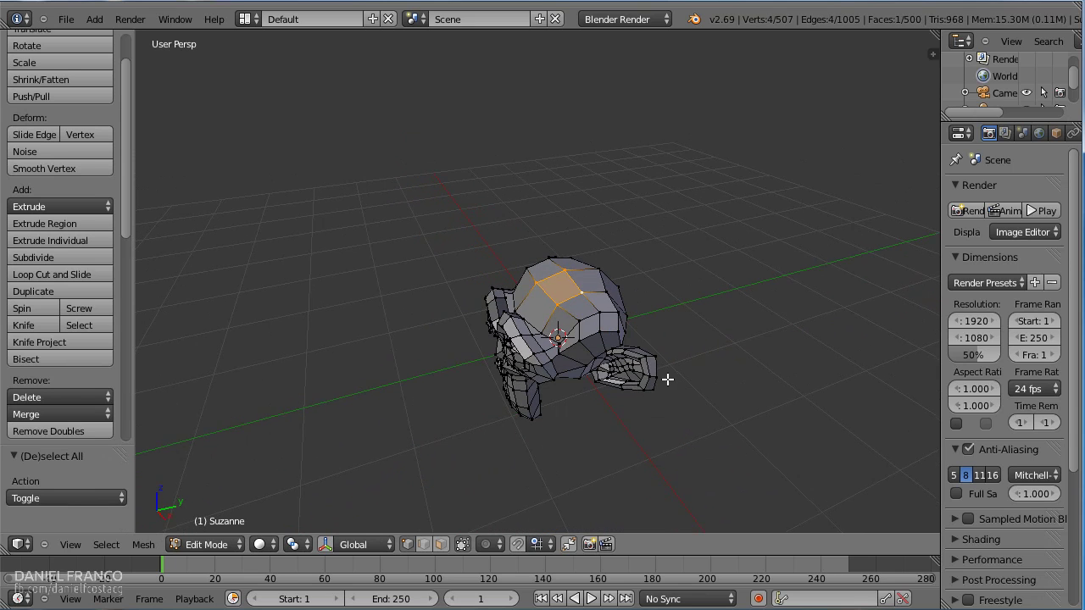
pyautogui.rightClick(579, 290)
pyautogui.keyDown('shift'); pyautogui.rightClick(560, 273); pyautogui.keyUp('shift')
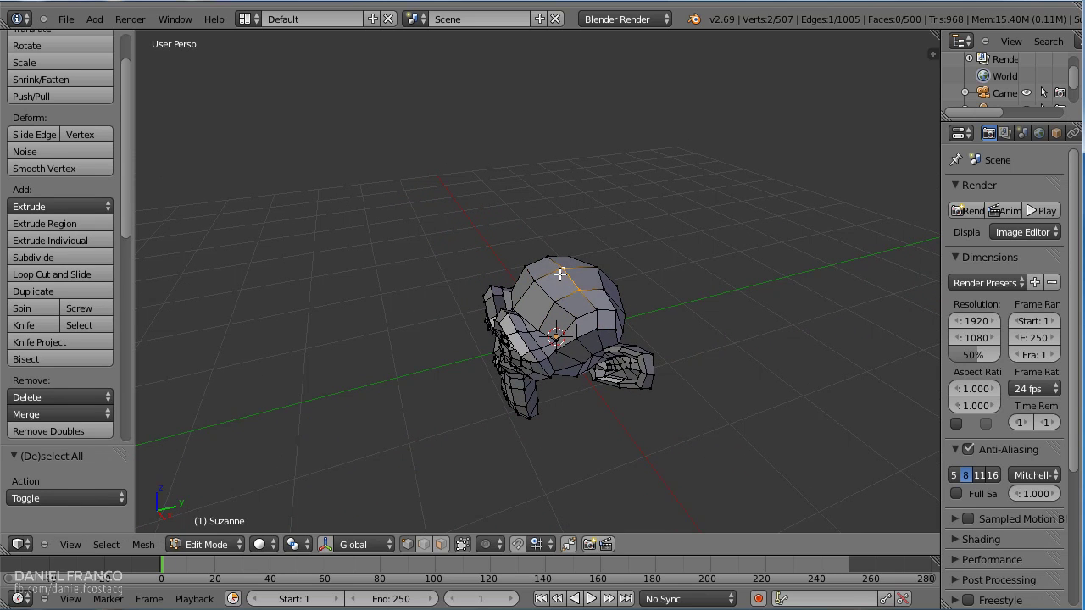
pyautogui.press('a')
# Set the view to front orthographic (Numpad 5, Numpad 1) looking at Suzanne
pyautogui.moveTo(560, 273); pyautogui.dragTo(704, 259, button='middle')
pyautogui.scroll(4, 704, 259)
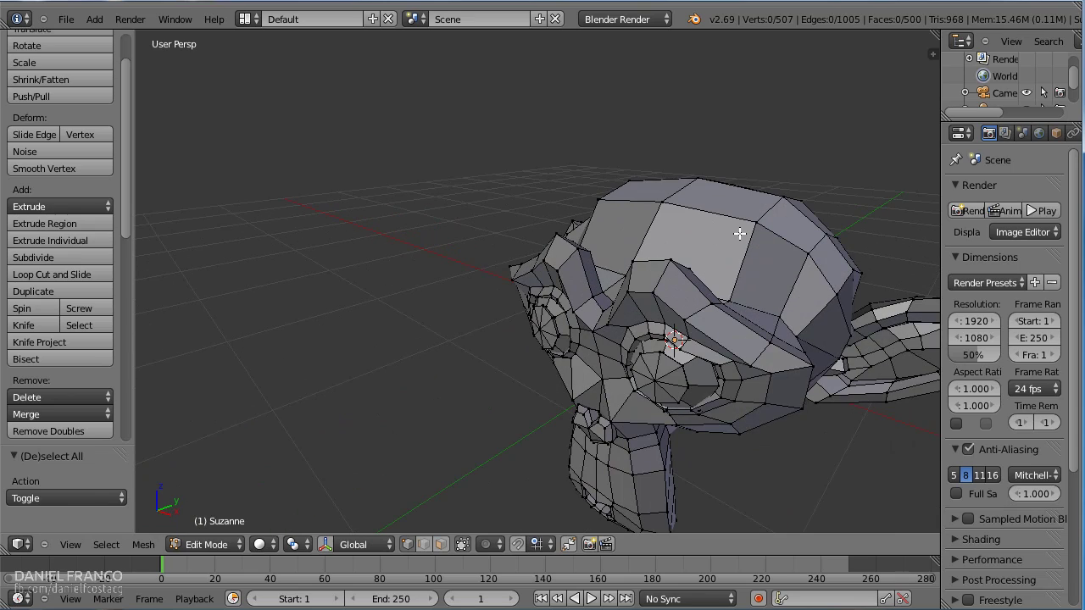
pyautogui.moveTo(695, 331)
pyautogui.mouseDown(button='middle')
pyautogui.moveTo(688, 273)
pyautogui.moveTo(677, 292)
pyautogui.moveTo(707, 291)
pyautogui.moveTo(704, 315)
pyautogui.moveTo(674, 320)
pyautogui.mouseUp(button='middle')
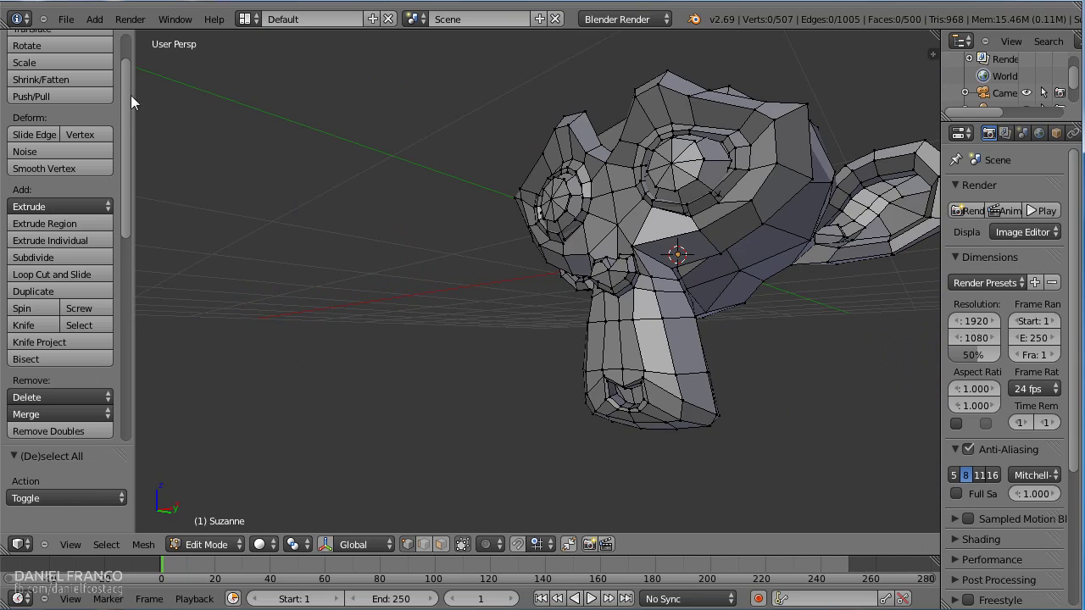
pyautogui.press('KP_5')
pyautogui.scroll(2, 509, 356)
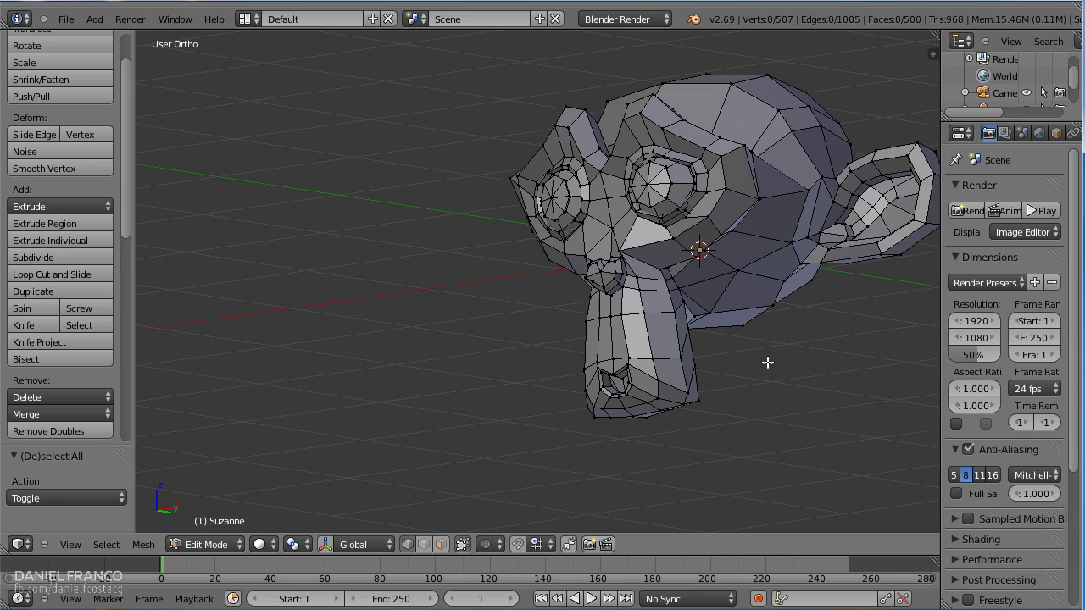
pyautogui.scroll(-1, 678, 381)
pyautogui.scroll(2, 616, 399)
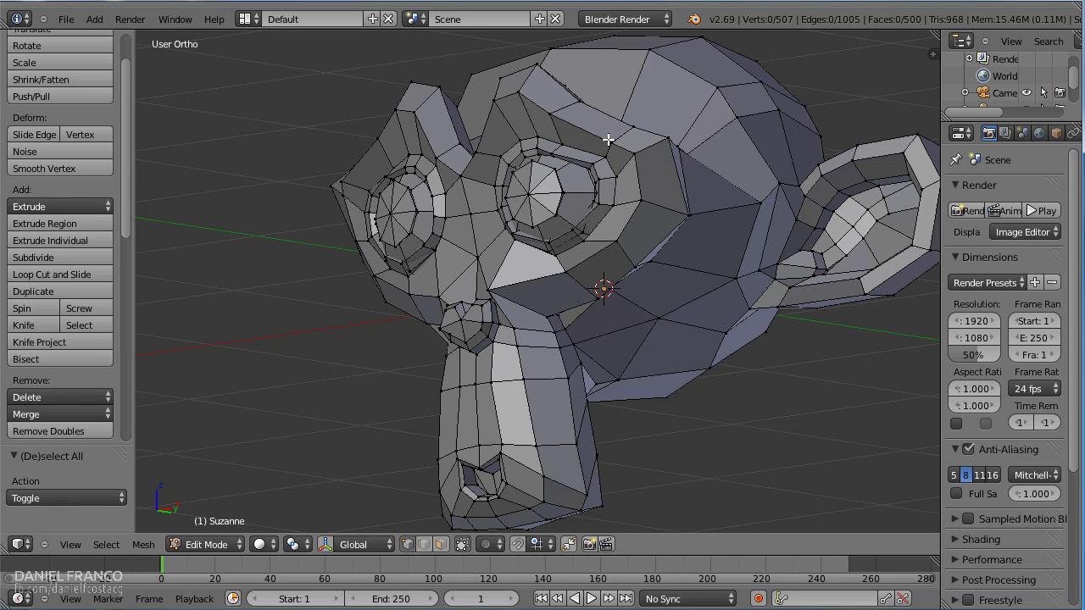
pyautogui.press('KP_1')
pyautogui.scroll(2, 679, 352)
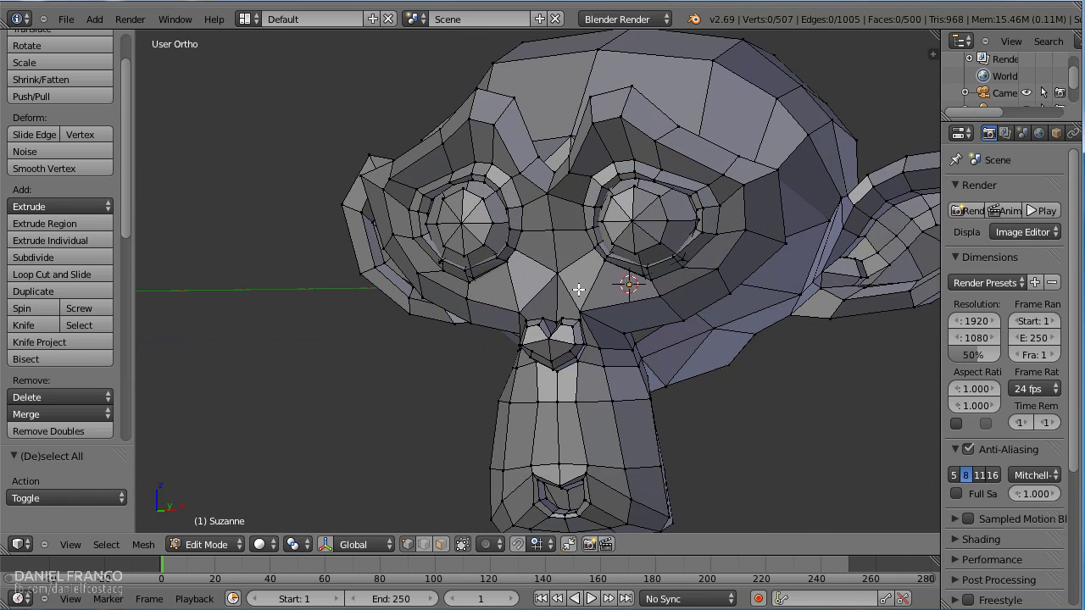
# Cut a centred edge loop around Suzanne's eyes and muzzle with Ctrl+R
pyautogui.hotkey('ctrl', 'r')
pyautogui.click(605, 325)
pyautogui.rightClick(605, 325)
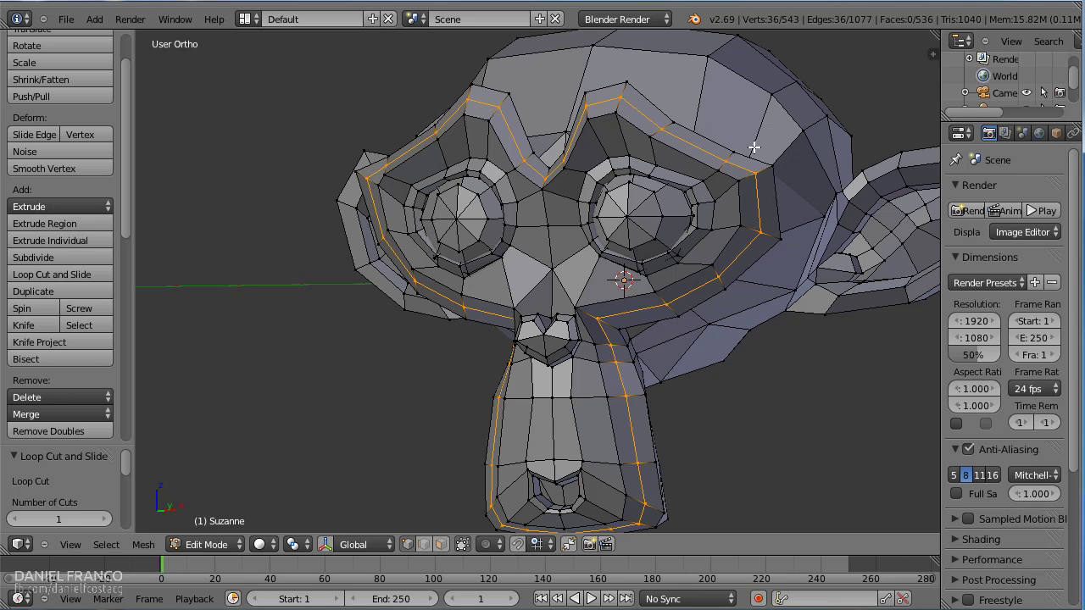
pyautogui.press('a')
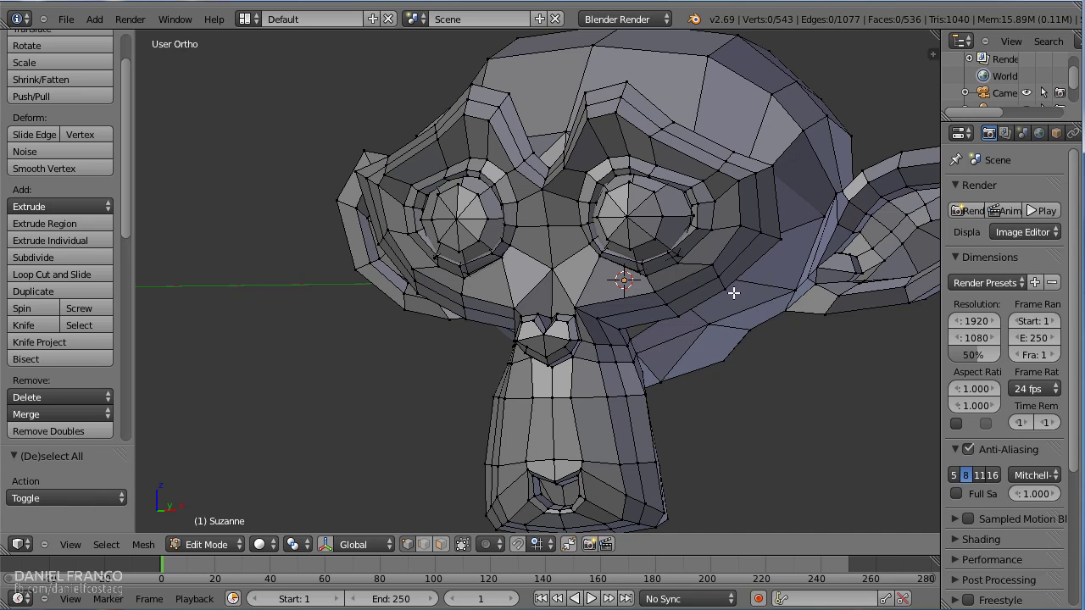
pyautogui.moveTo(704, 249)
pyautogui.mouseDown(button='middle')
pyautogui.moveTo(531, 381)
pyautogui.moveTo(423, 391)
pyautogui.mouseUp(button='middle')
# Knife-cut a face on top of Suzanne's head through a new inner point
pyautogui.press('k')
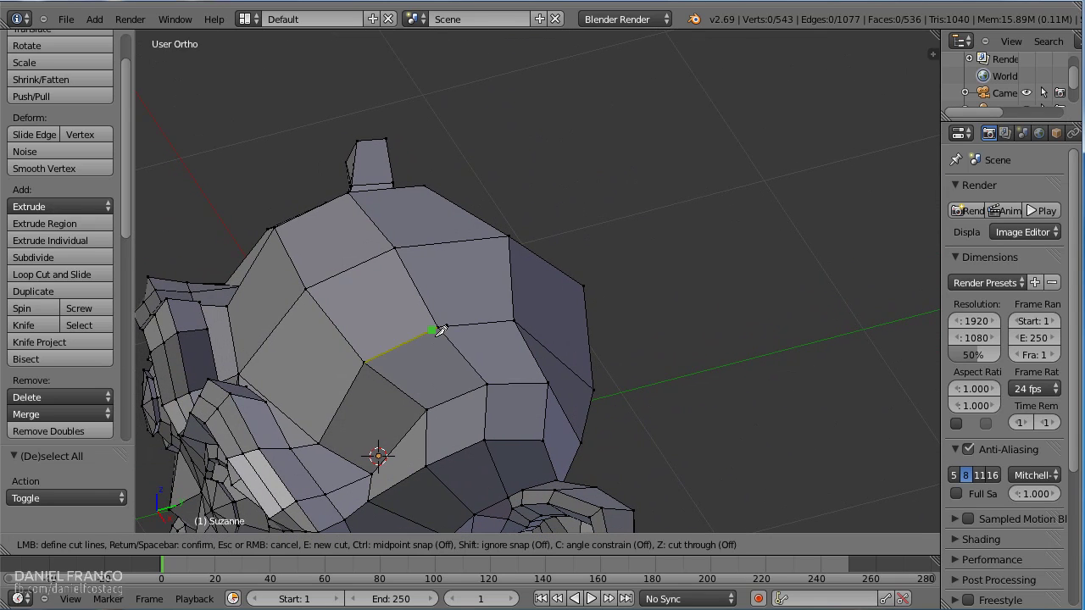
pyautogui.click(438, 327)
pyautogui.click(462, 275)
pyautogui.click(513, 321)
pyautogui.press('Return')
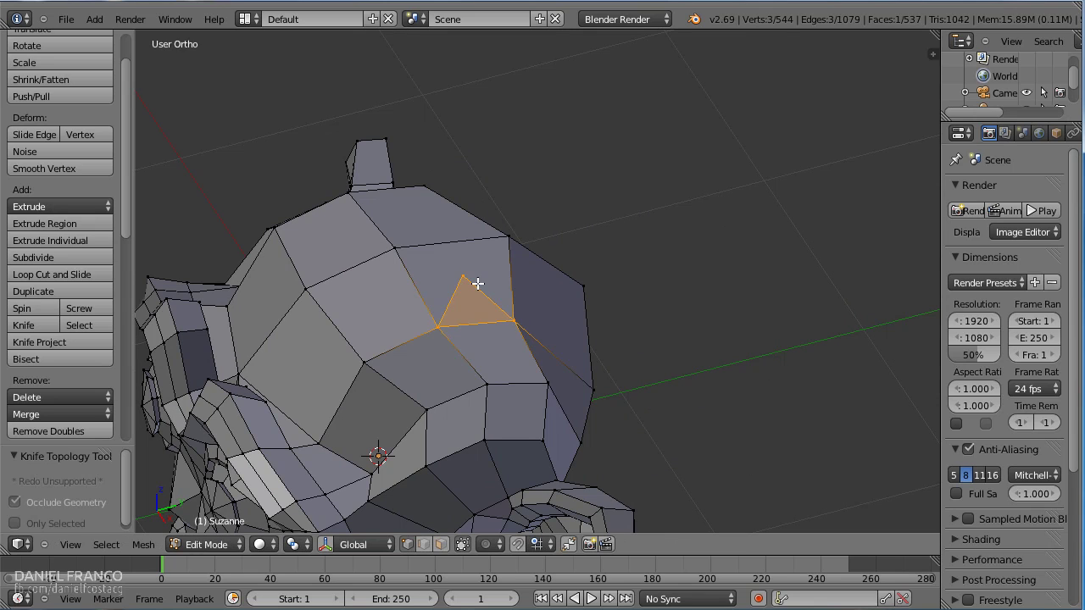
pyautogui.rightClick(477, 283)
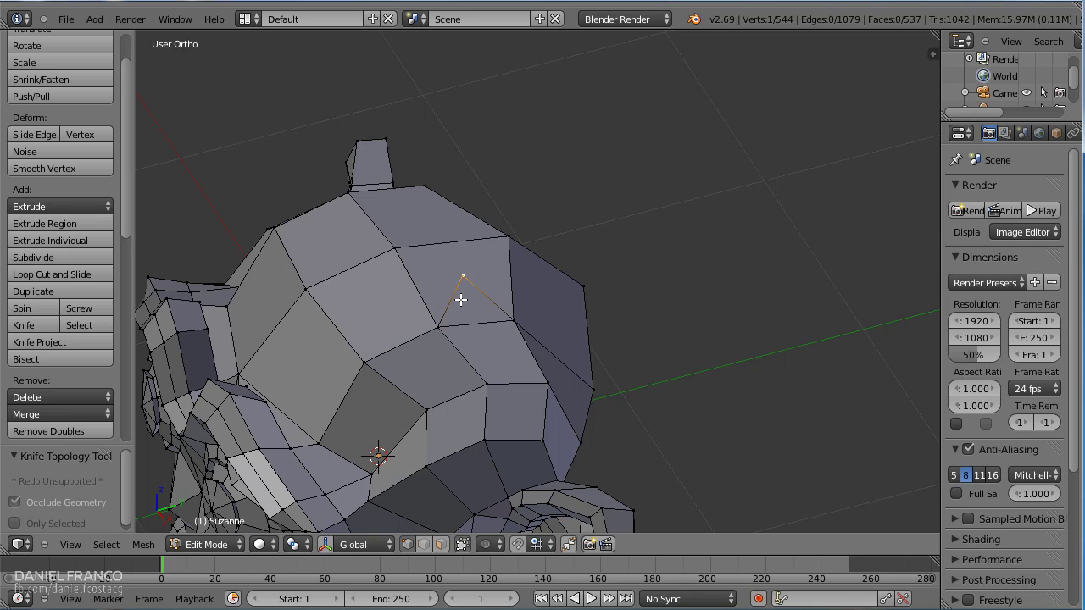
pyautogui.press('a')
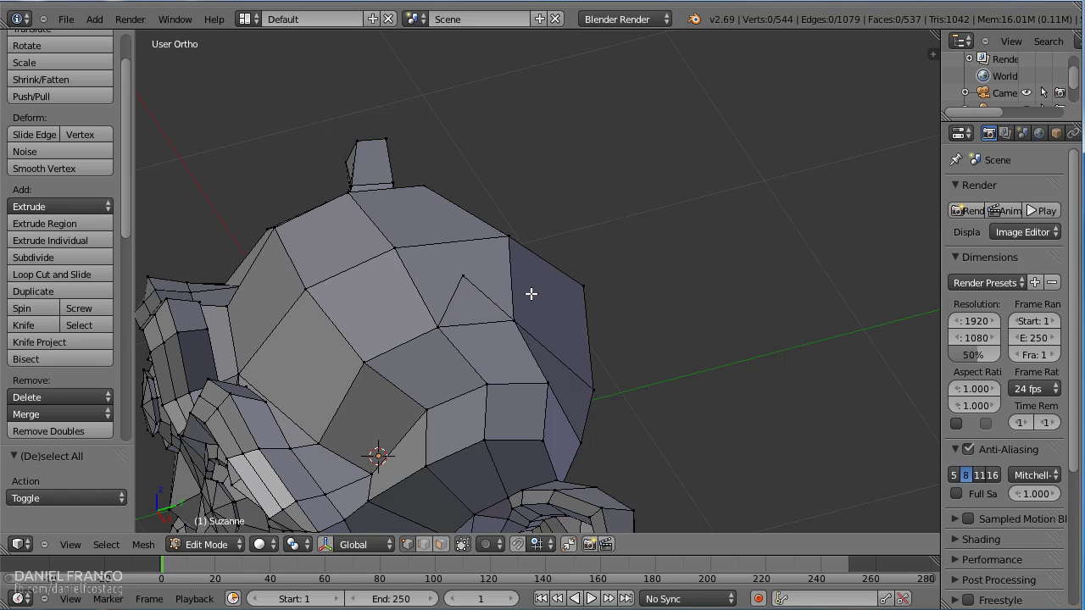
# Add two more knife cuts from the inner vertex to neighbouring head vertices
pyautogui.press('k')
pyautogui.click(463, 275)
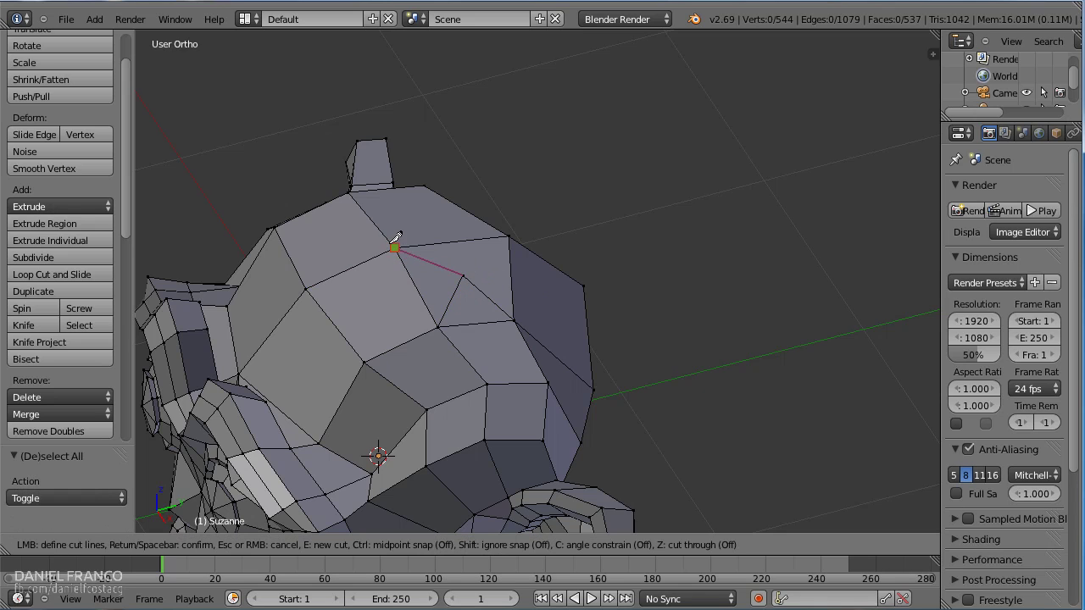
pyautogui.click(394, 248)
pyautogui.press('Return')
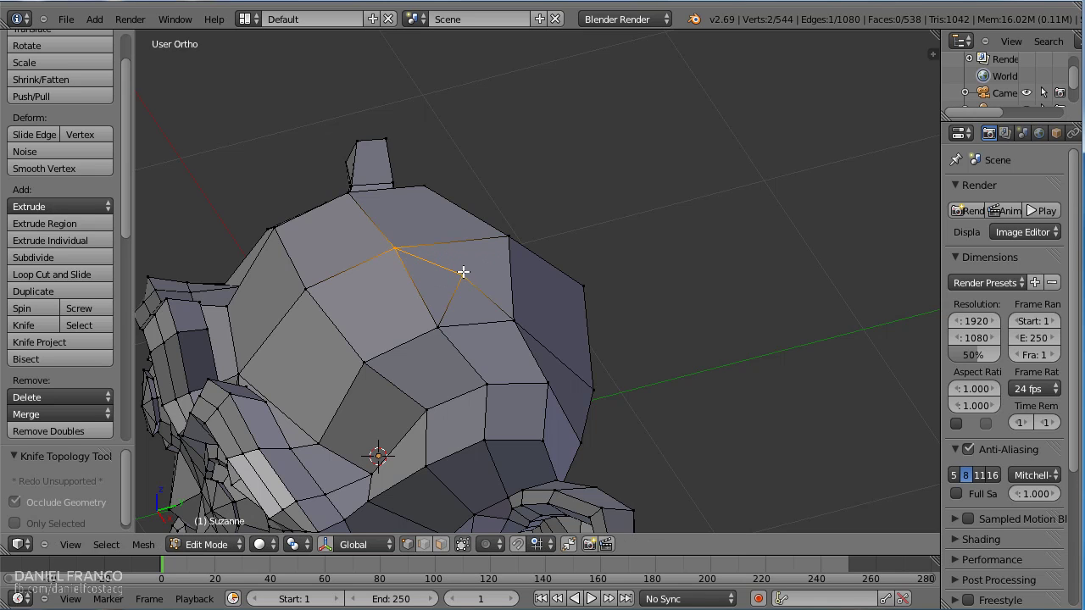
pyautogui.press('k')
pyautogui.click(465, 275)
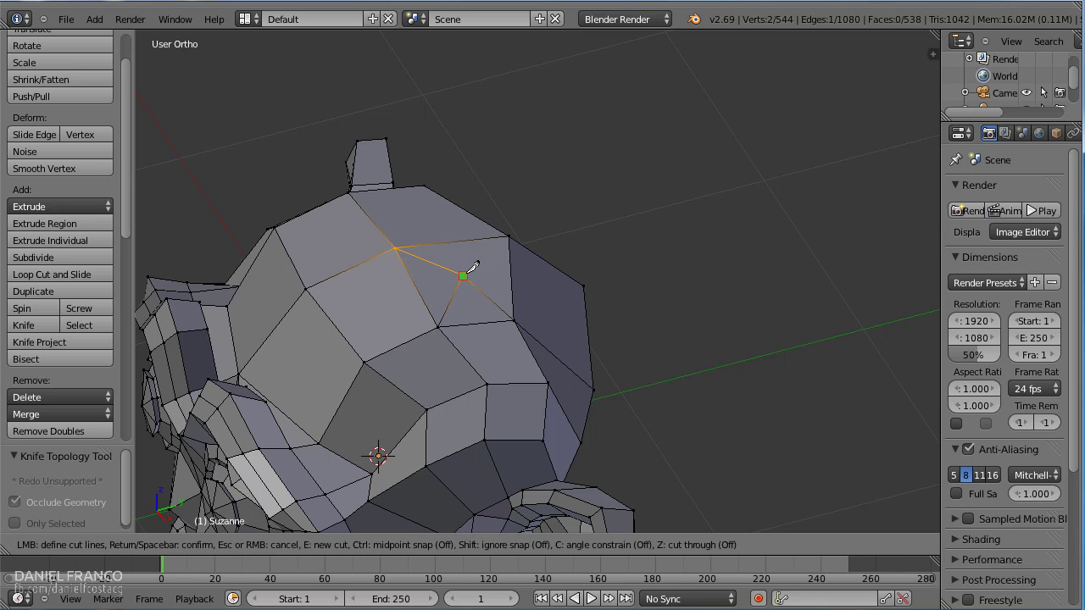
pyautogui.click(508, 235)
pyautogui.press('Return')
# Move the inner vertex with G, pulling it down into the head
pyautogui.rightClick(464, 276)
pyautogui.press('g')
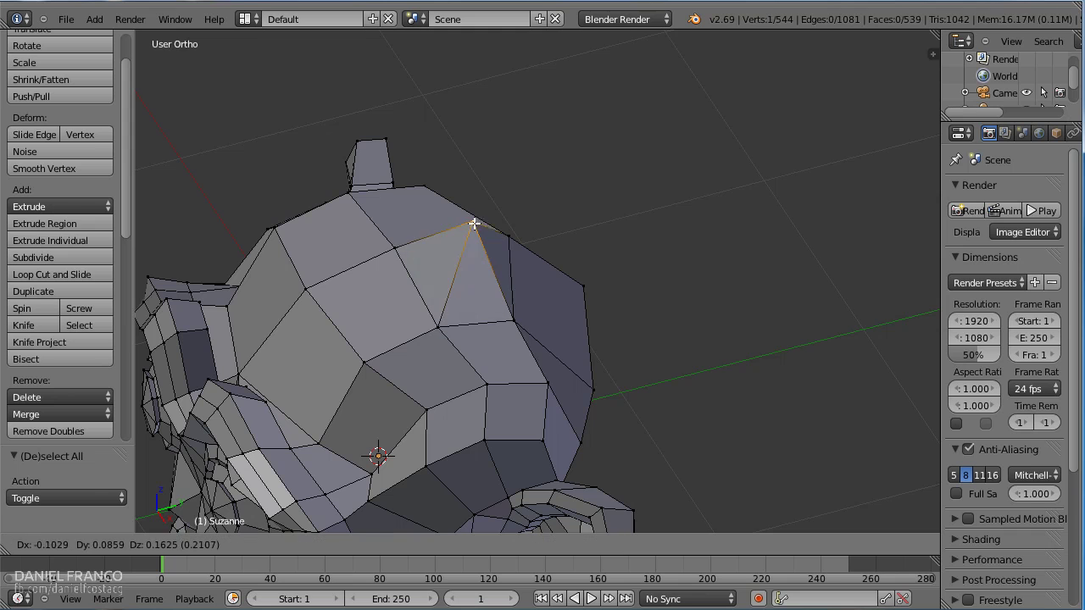
pyautogui.click(474, 203)
pyautogui.press('z')
pyautogui.press('g')
pyautogui.click(477, 296)
pyautogui.press('z')
pyautogui.moveTo(477, 296); pyautogui.dragTo(479, 361, button='middle')
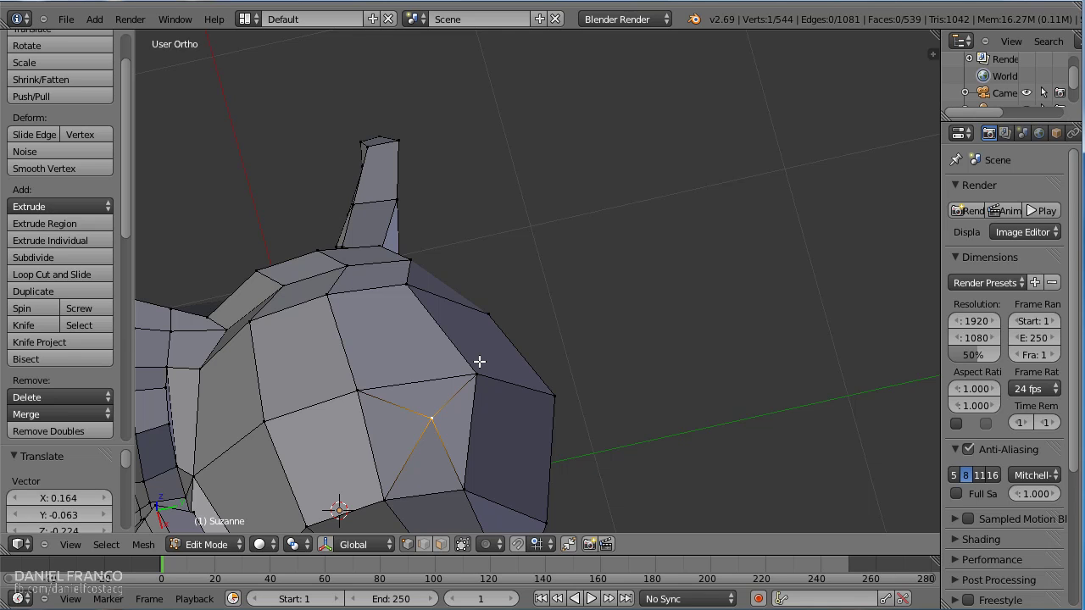
pyautogui.moveTo(237, 340); pyautogui.dragTo(338, 428, button='middle')
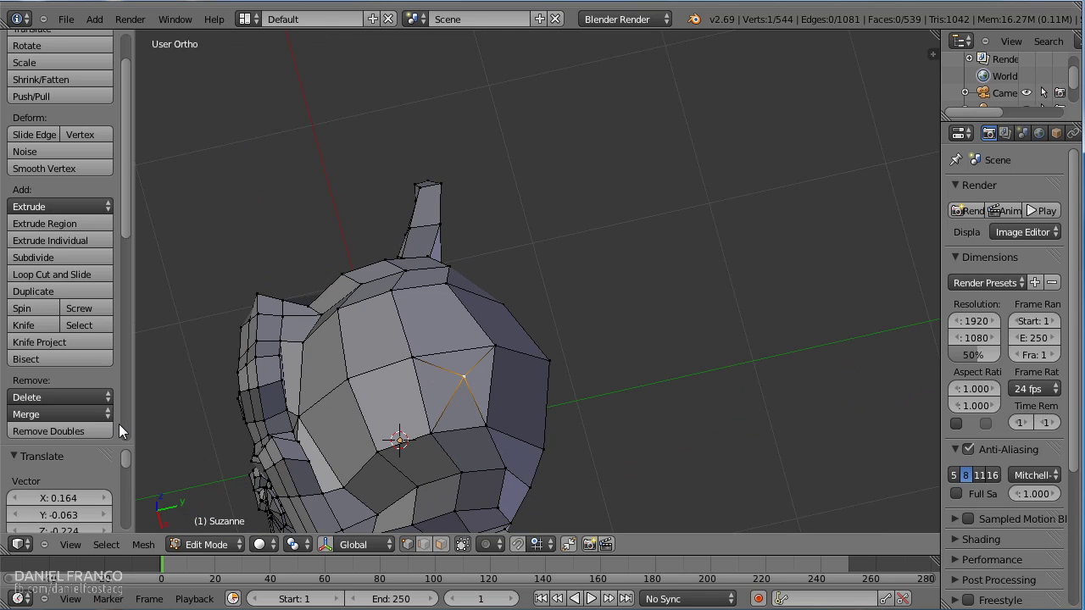